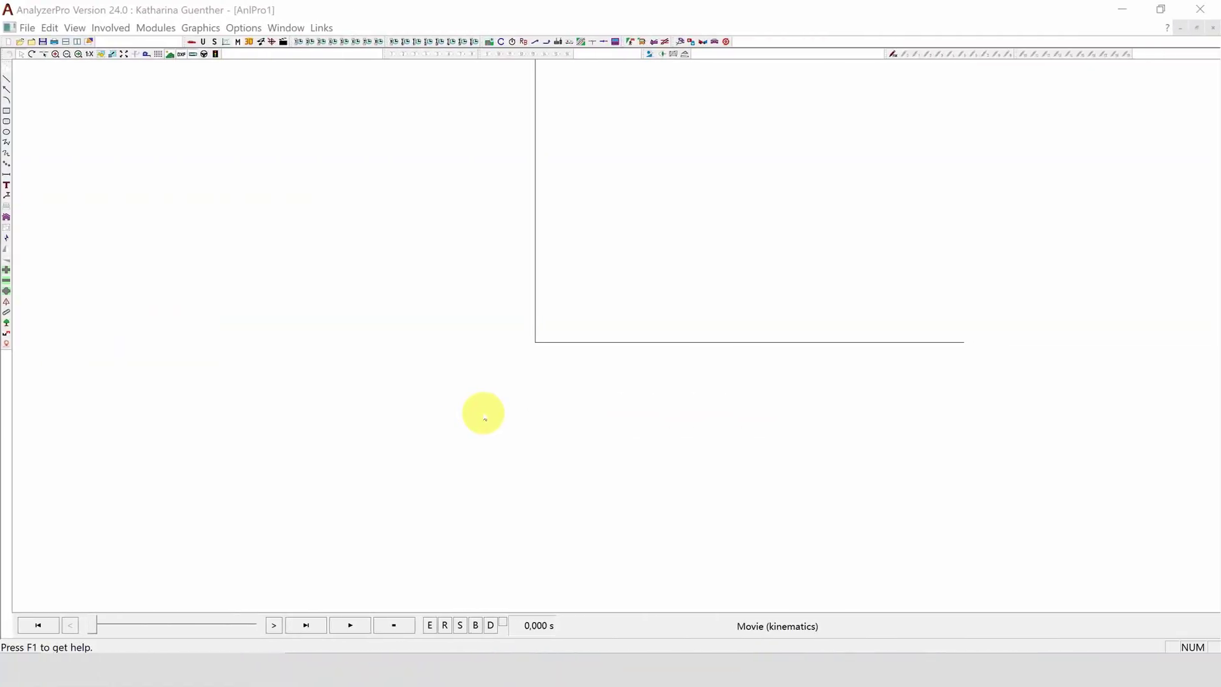
- Open the Static Camera / CCTV video analysis and load the Strasse video
left_click(148, 35)
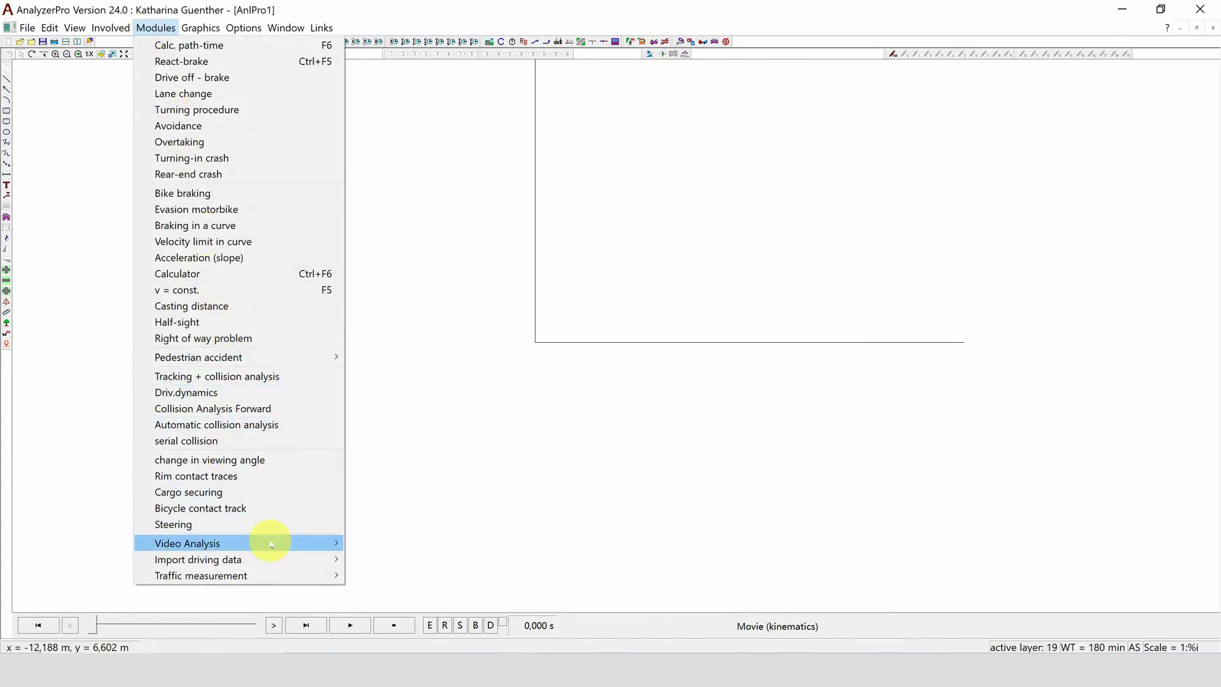
mouse_move(299, 543)
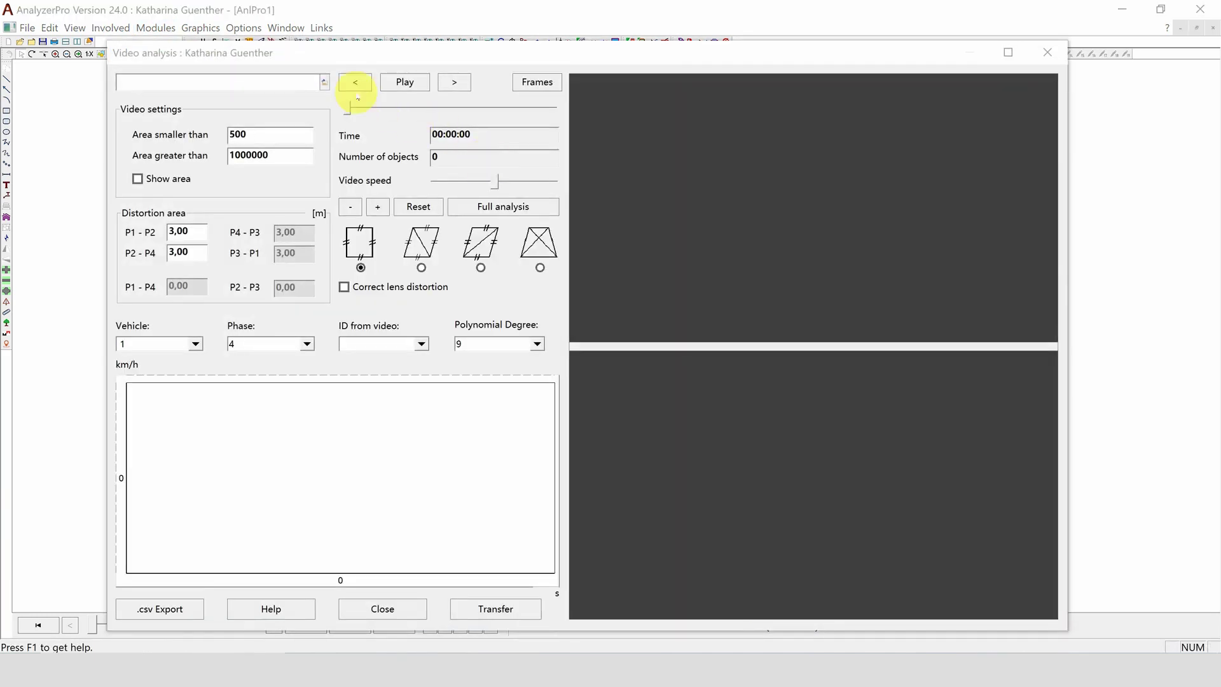
left_click(315, 82)
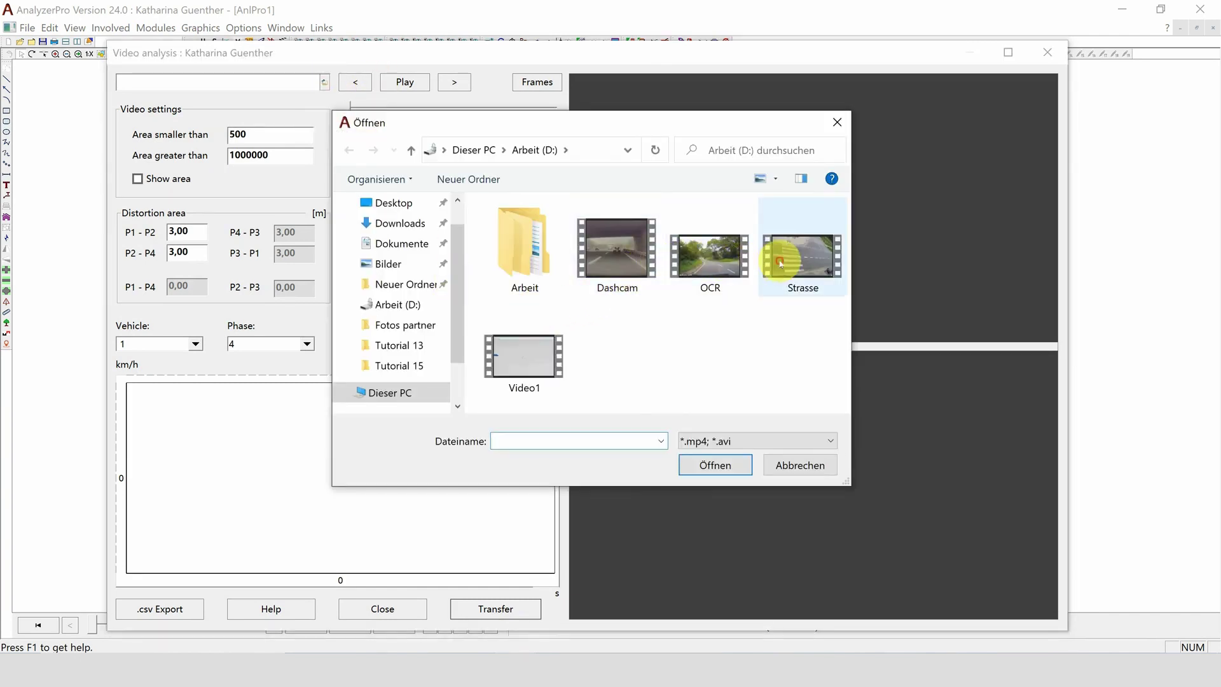
left_click(780, 263)
left_click(703, 464)
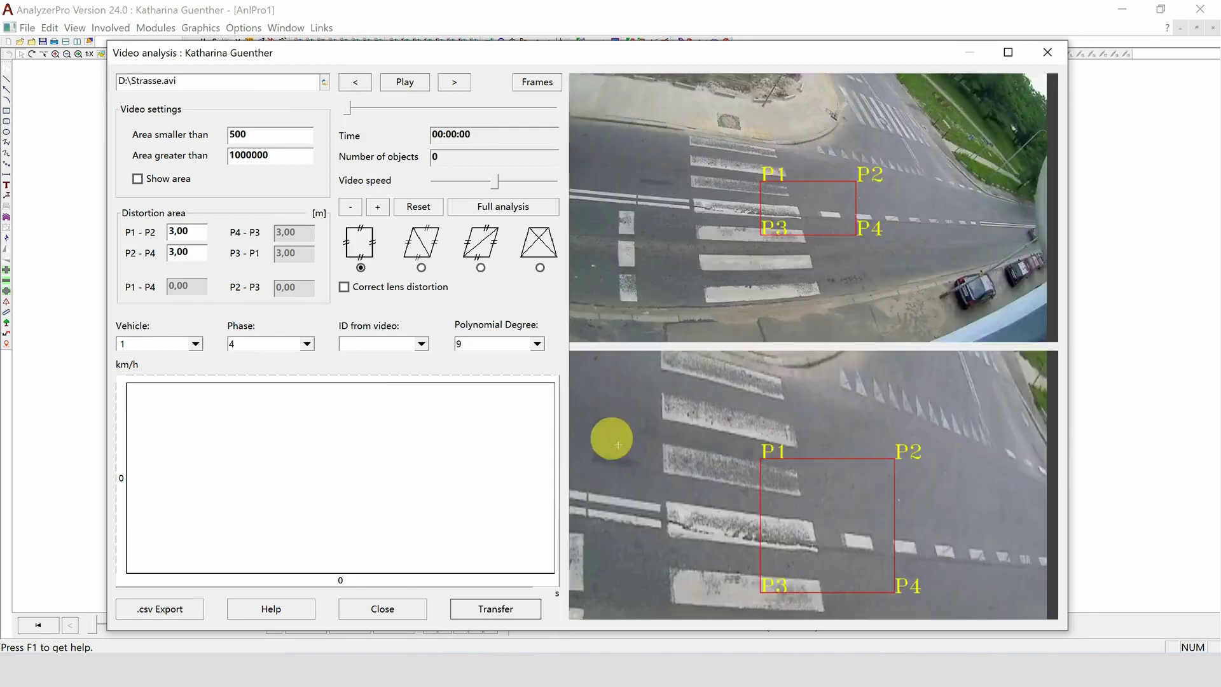
- Place the distortion area points P1 to P4 on the four outer corners of the pedestrian crossing
left_click(762, 180)
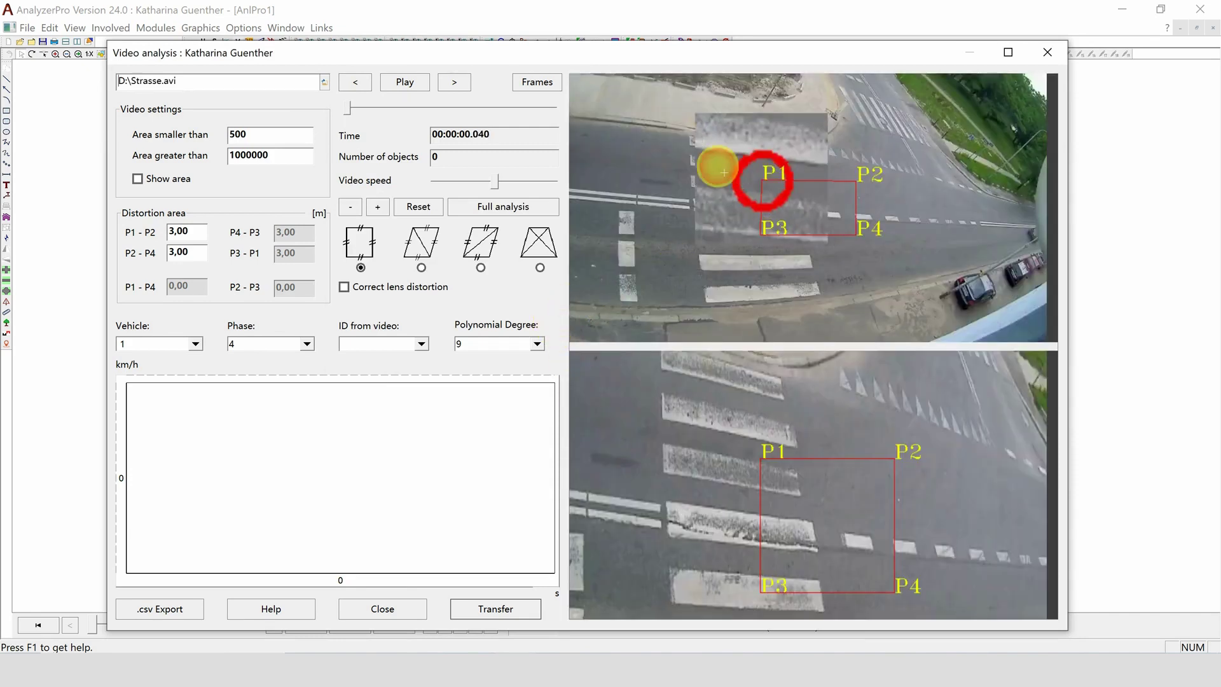
left_click_drag(722, 170, 695, 143)
left_click_drag(854, 179, 777, 149)
left_click_drag(762, 235, 713, 298)
left_click_drag(854, 231, 820, 299)
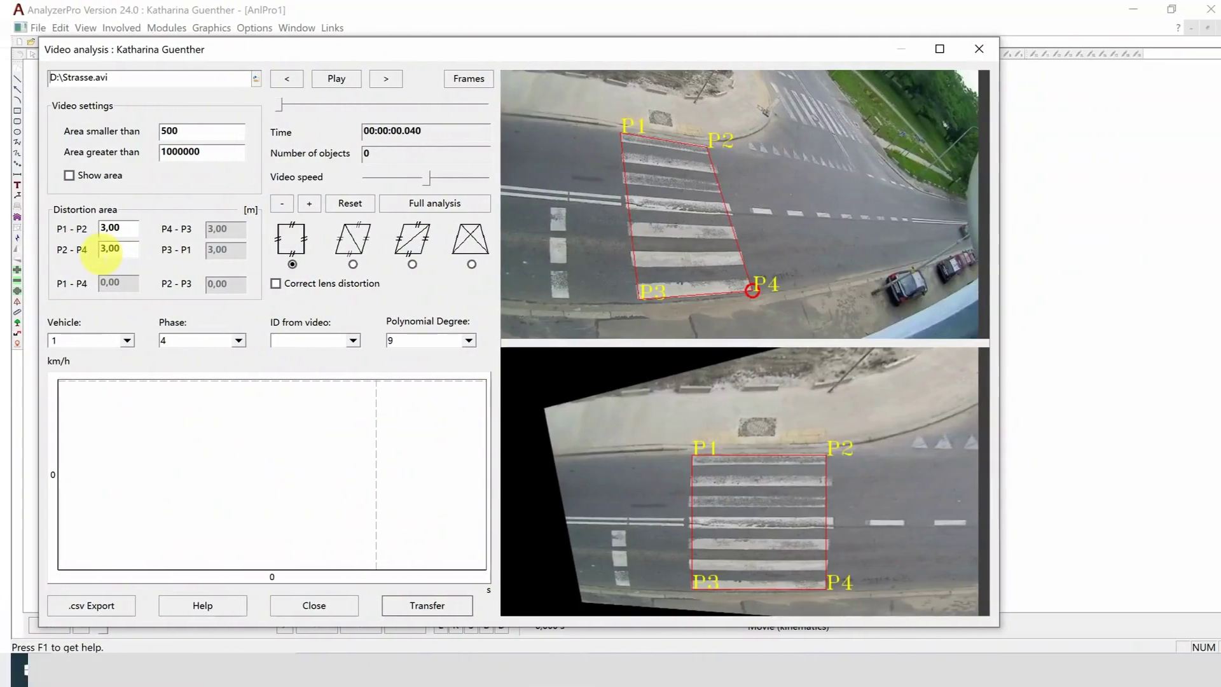
- Set the P2 - P4 distance to 6,00 m and enable the lens distortion correction
left_click(577, 250)
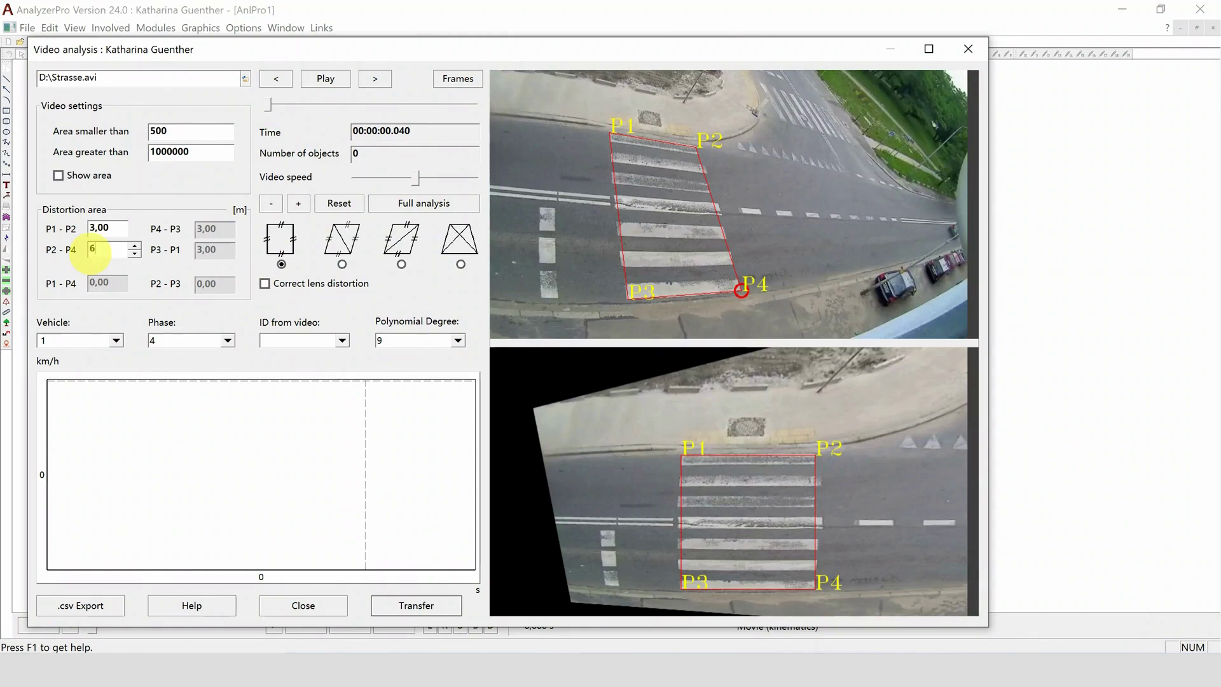
type("6,00")
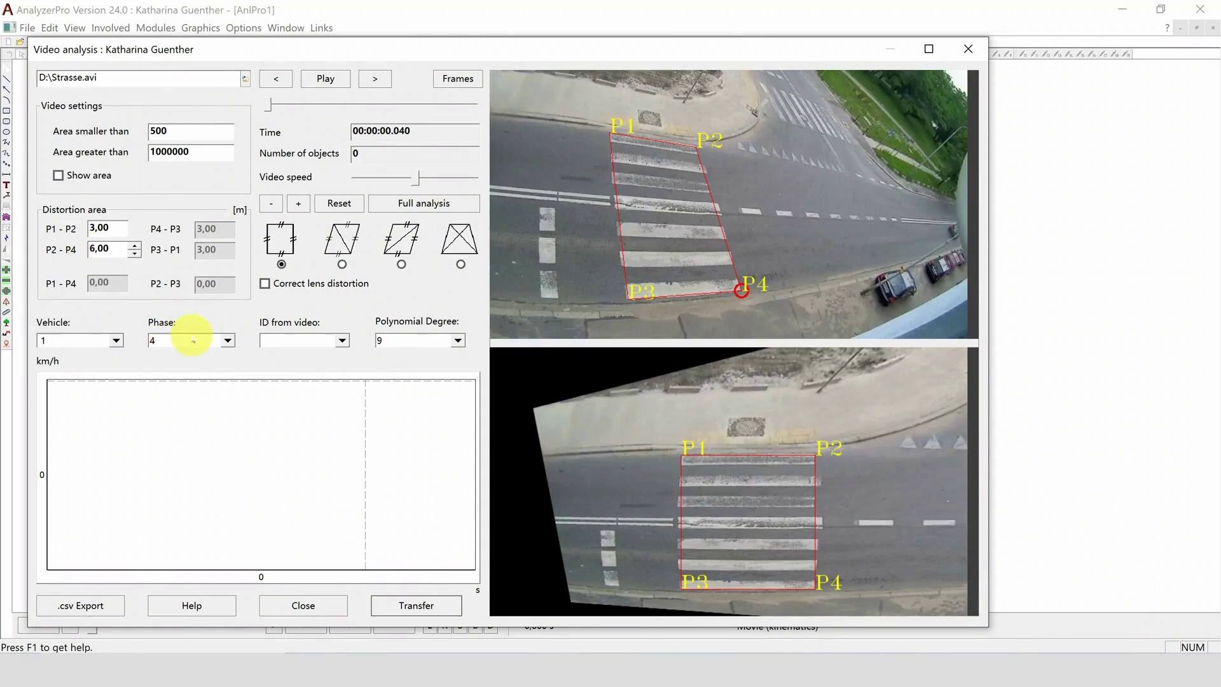
left_click(264, 283)
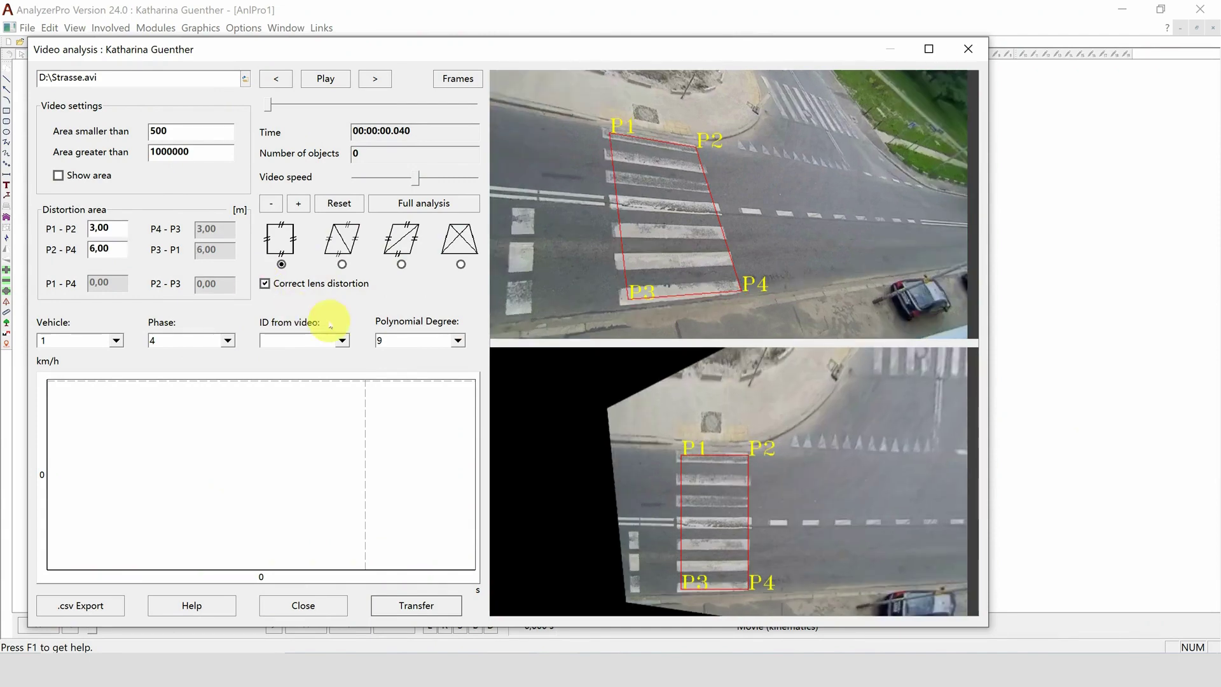
- Realign points P1 and P3 with the crossing's corners in the lens-corrected video image
left_click(608, 131)
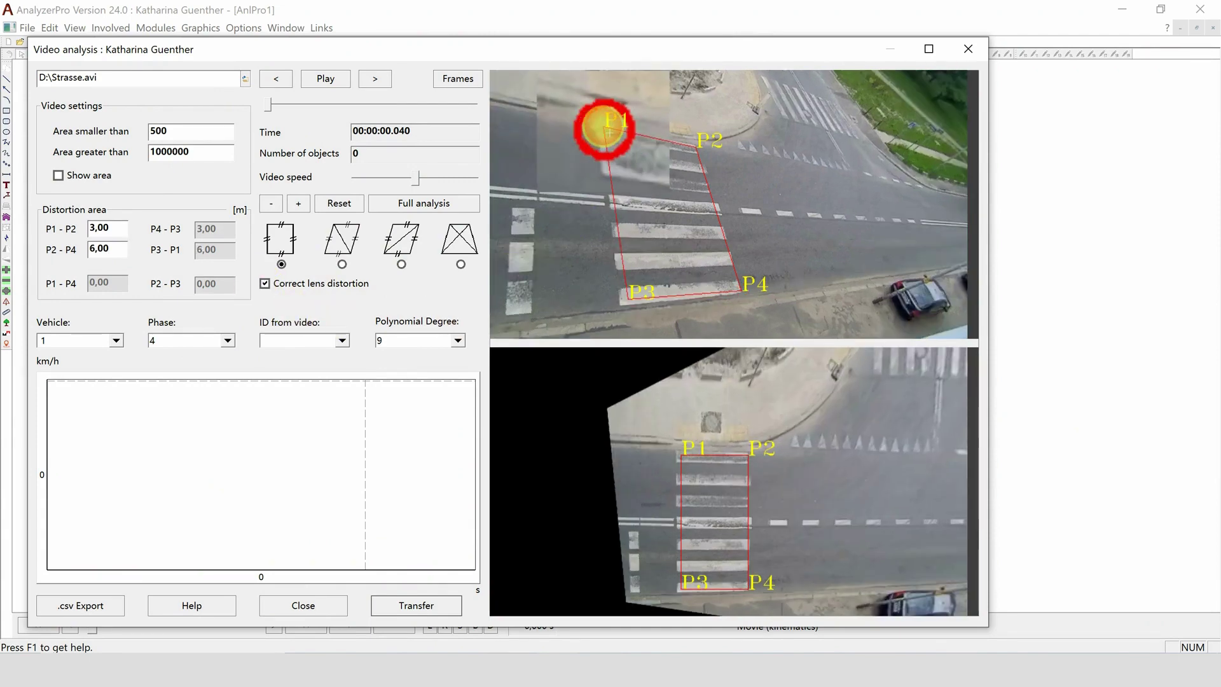
left_click(627, 298)
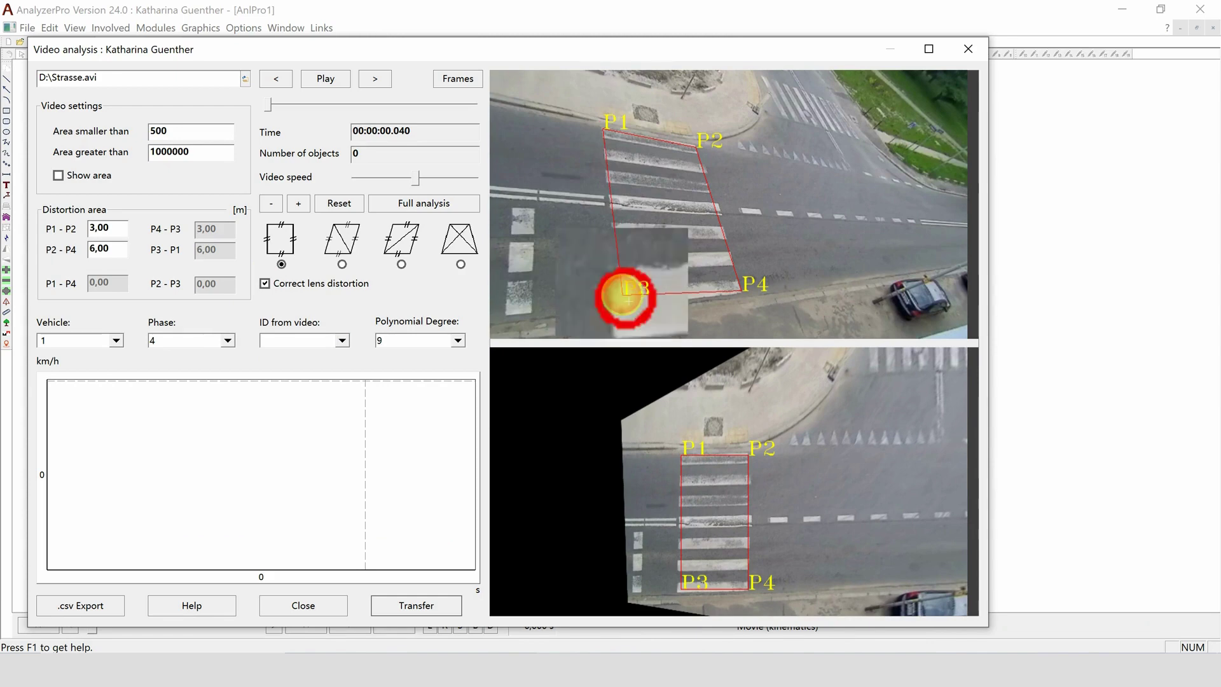
left_click_drag(628, 299, 621, 306)
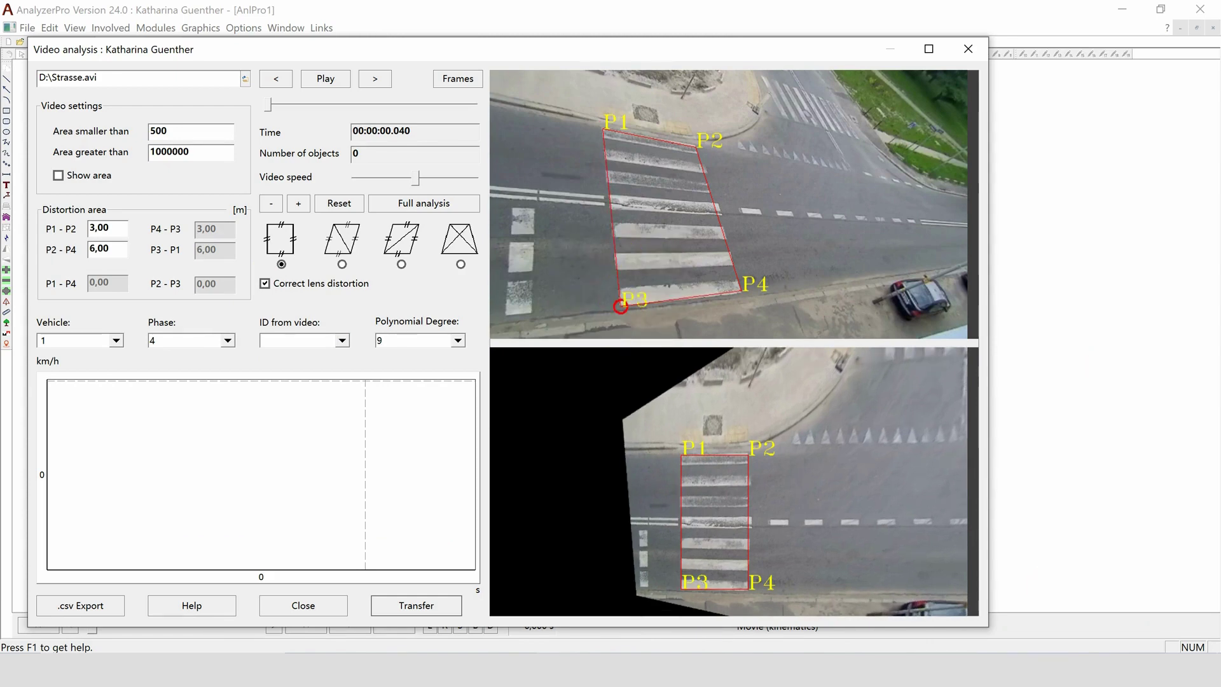
- Play the video to detect moving objects, pause it at about 8 s, and plot the speed curve for video ID 2
scroll(726, 415, "down", 3)
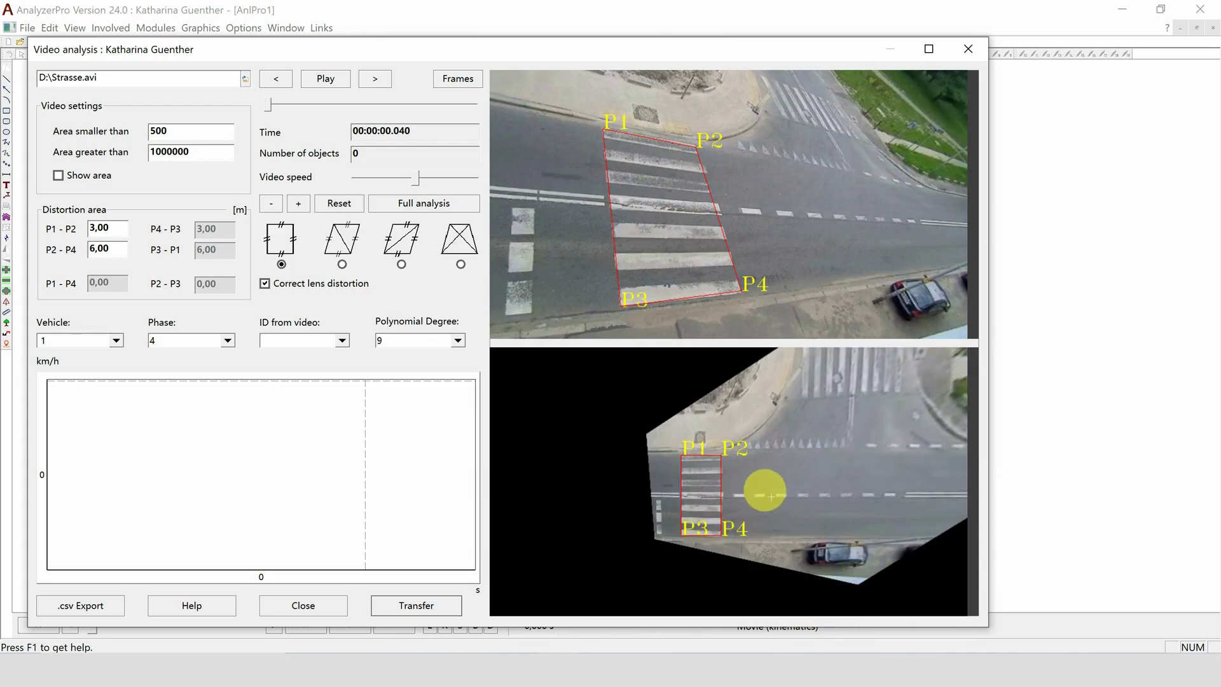
left_click_drag(768, 485, 702, 499)
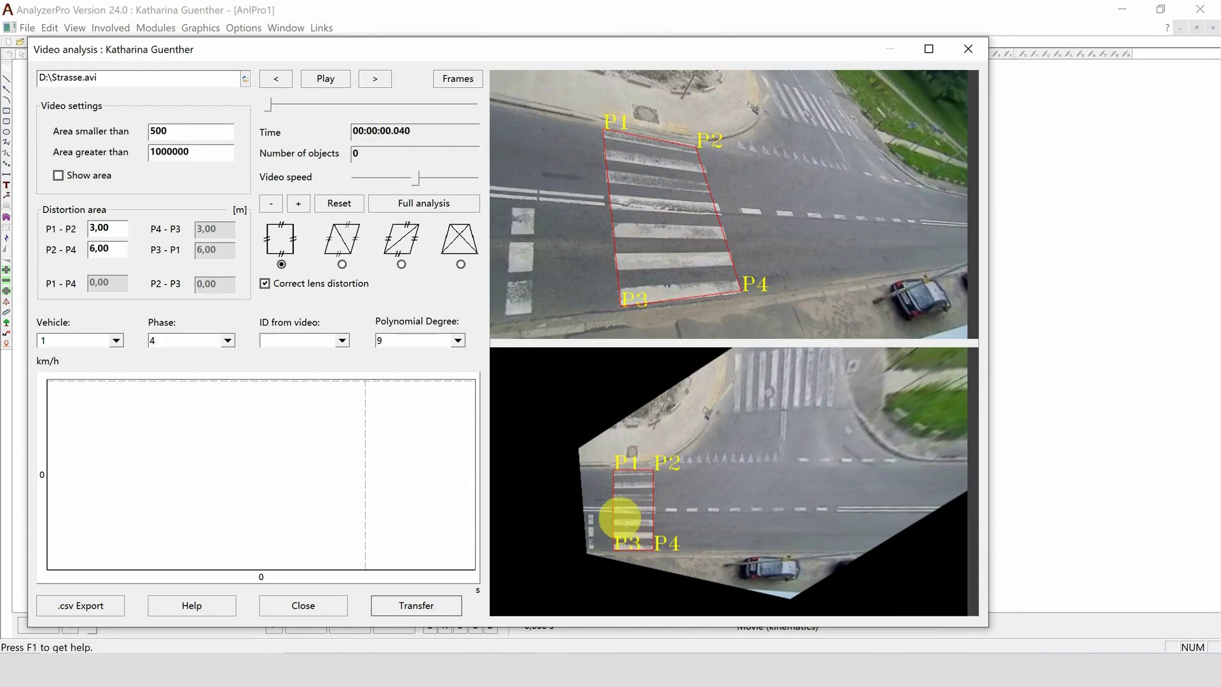
left_click(342, 80)
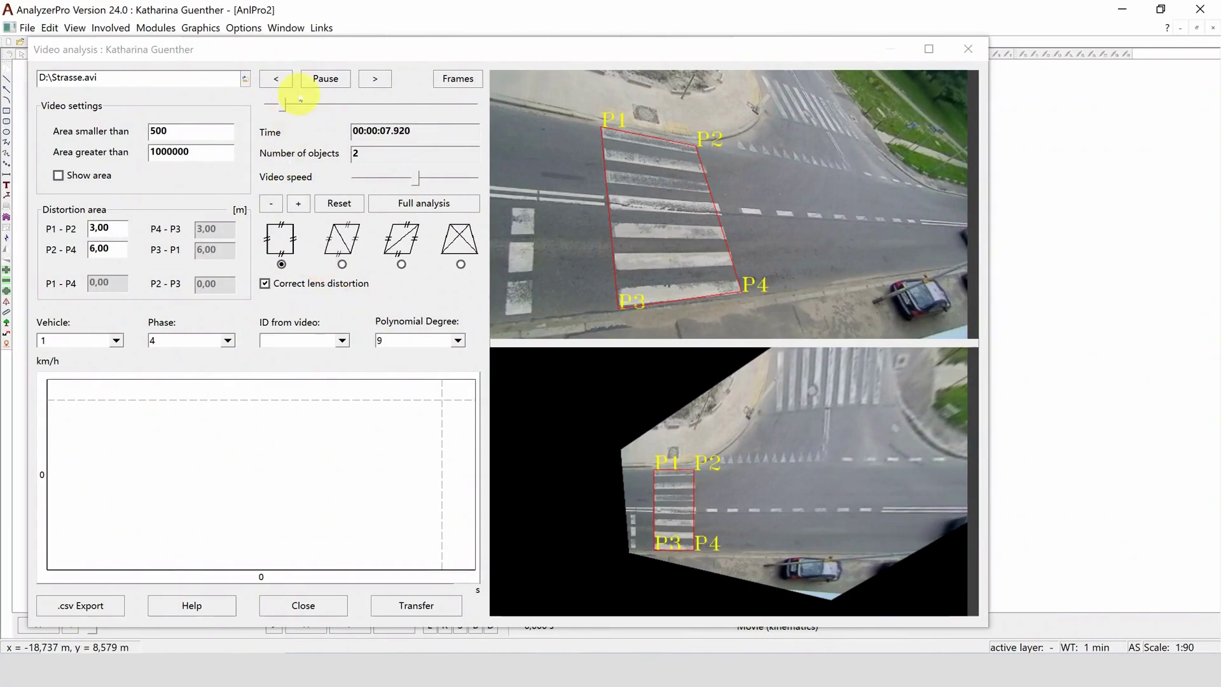
left_click(319, 81)
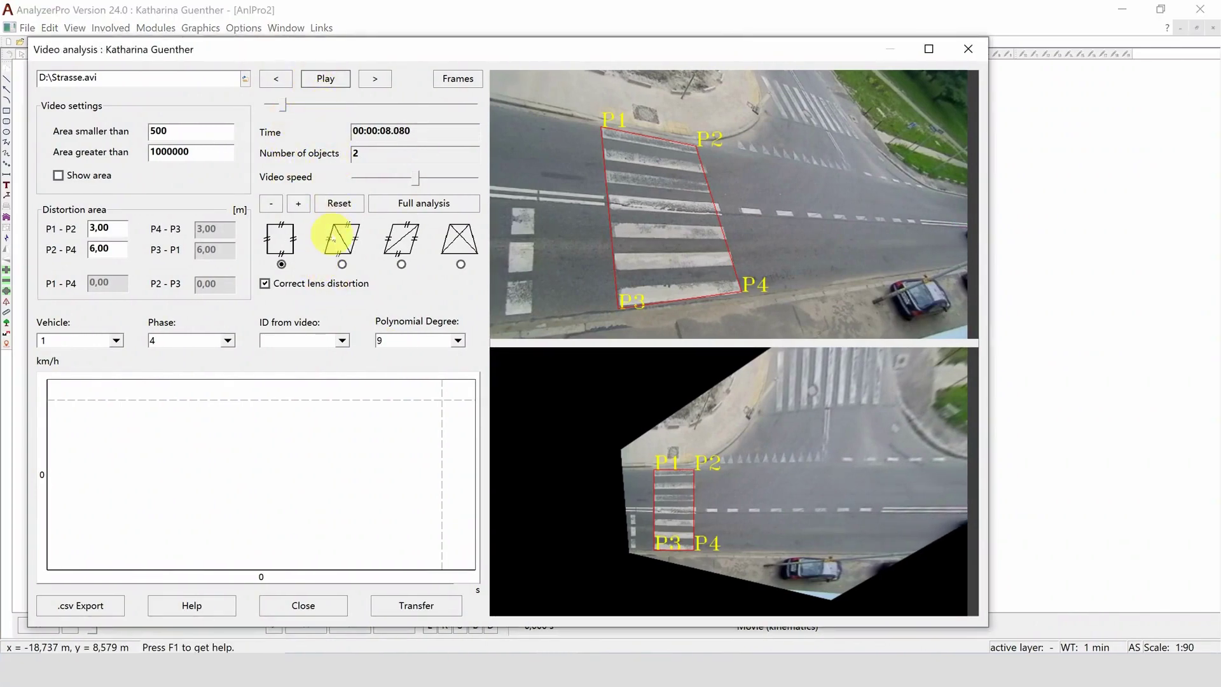
left_click(341, 347)
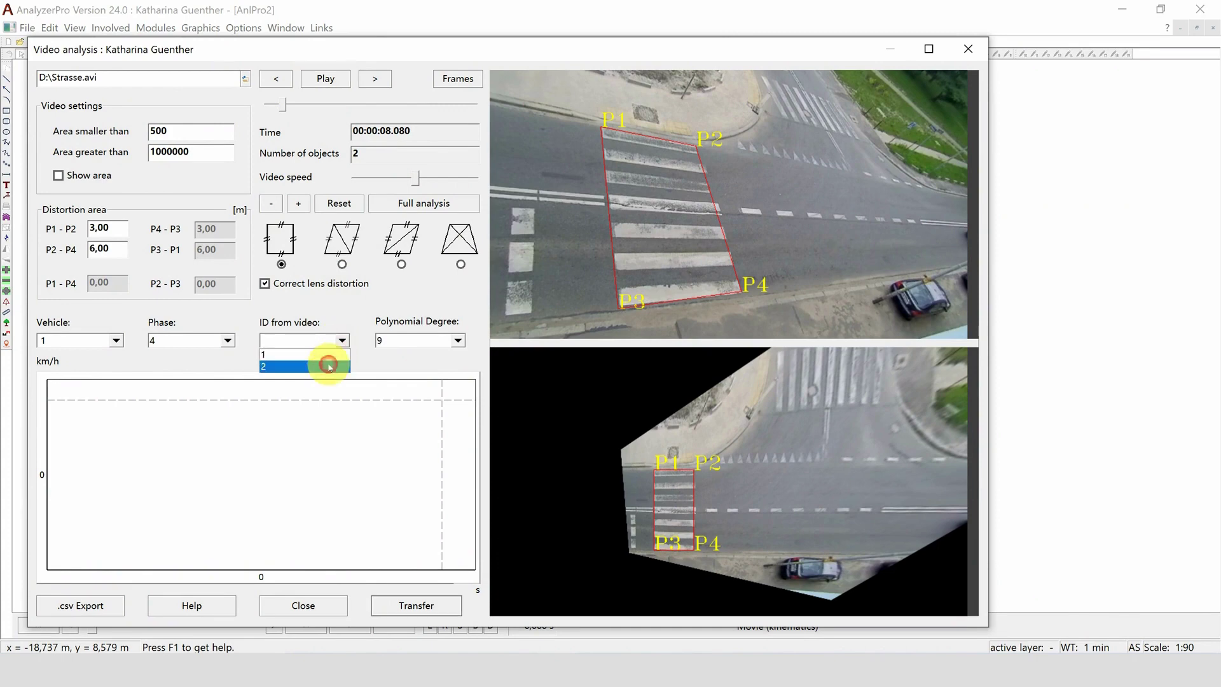
left_click(328, 364)
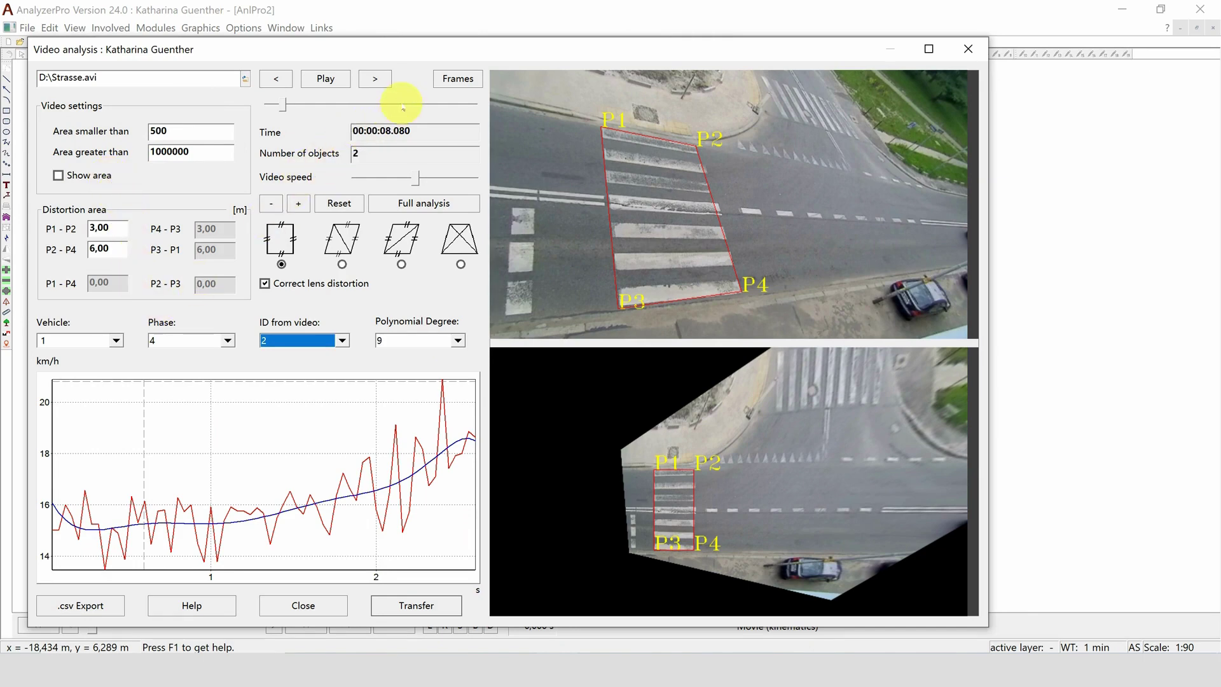
- Examine the measured frame lengths for video ID 2 and keep the measured values for the analysis
left_click(460, 79)
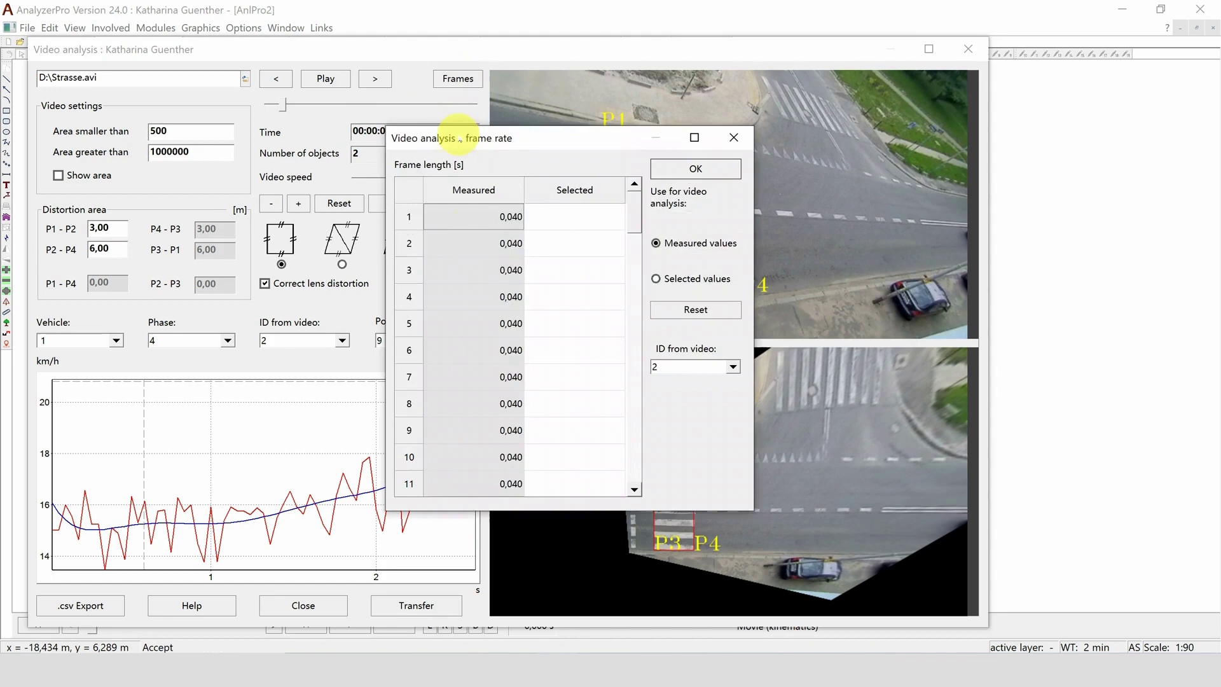
scroll(561, 254, "down", 3)
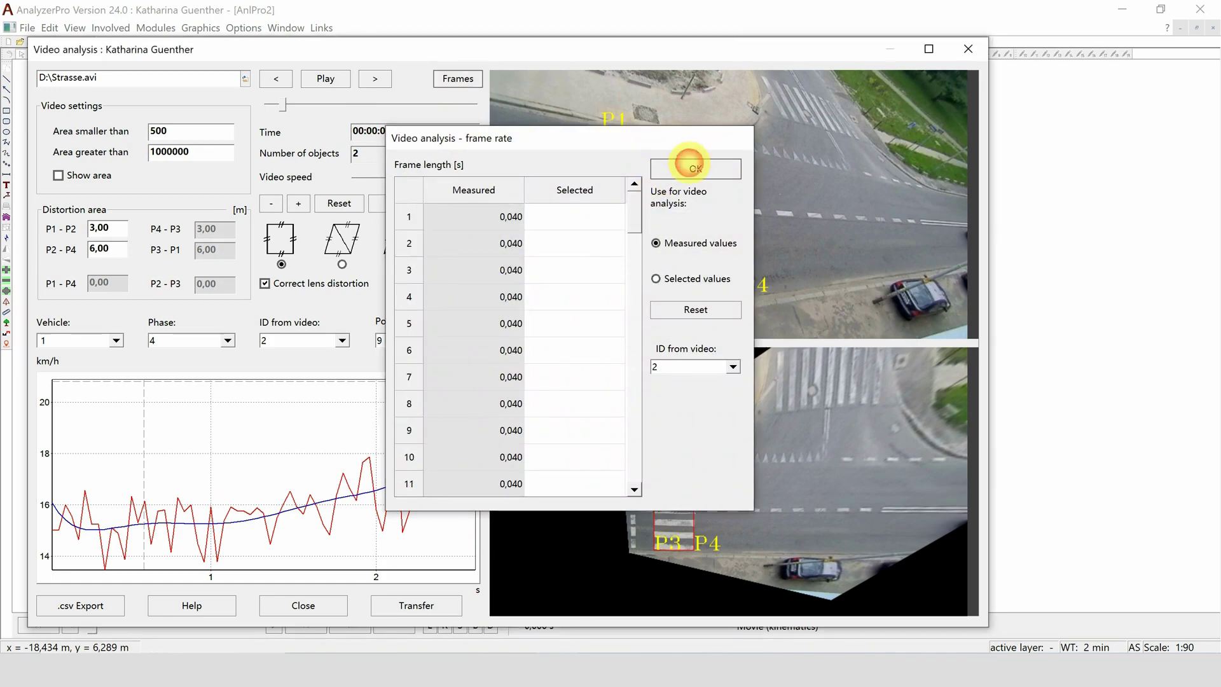
left_click(695, 168)
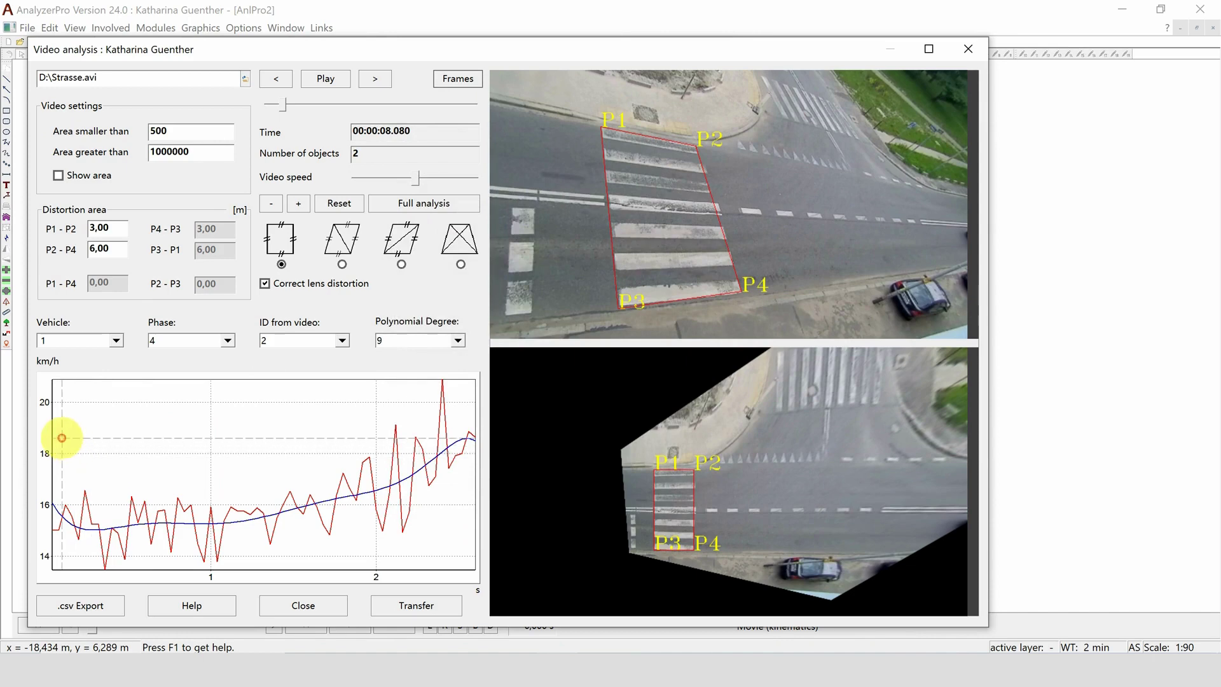
- Mark the section from about 0.1 to 1.2 s on the speed curve and close the static camera analysis
left_click_drag(61, 438, 246, 499)
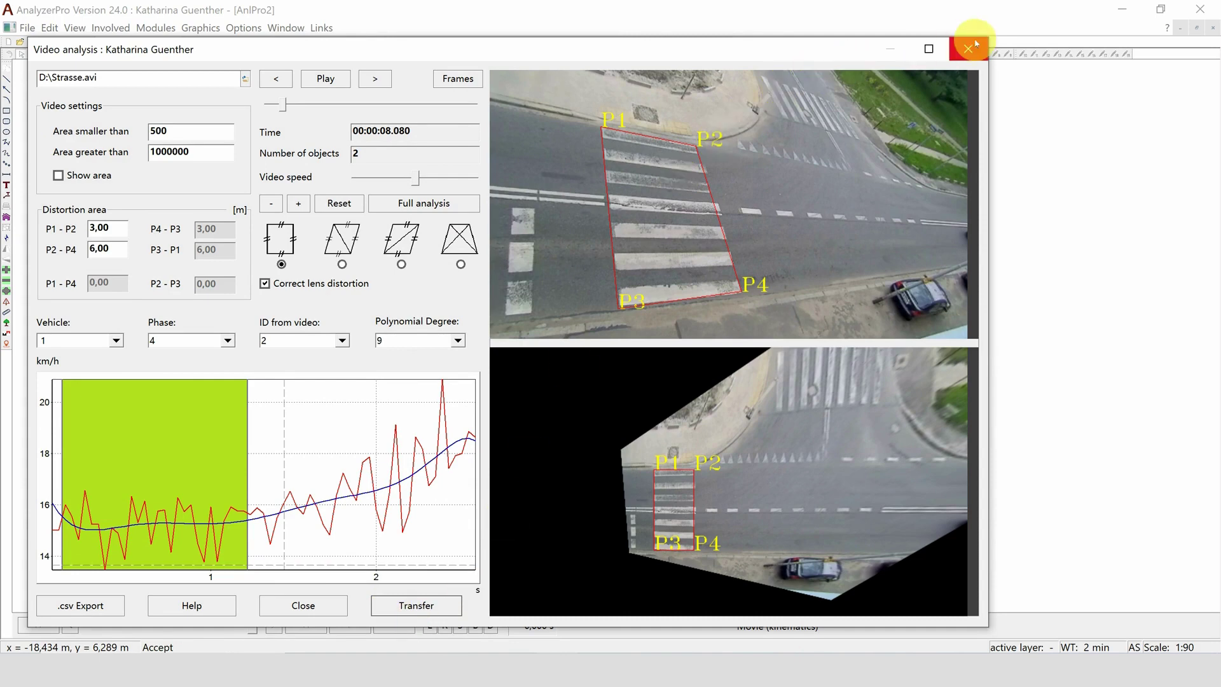
left_click(972, 47)
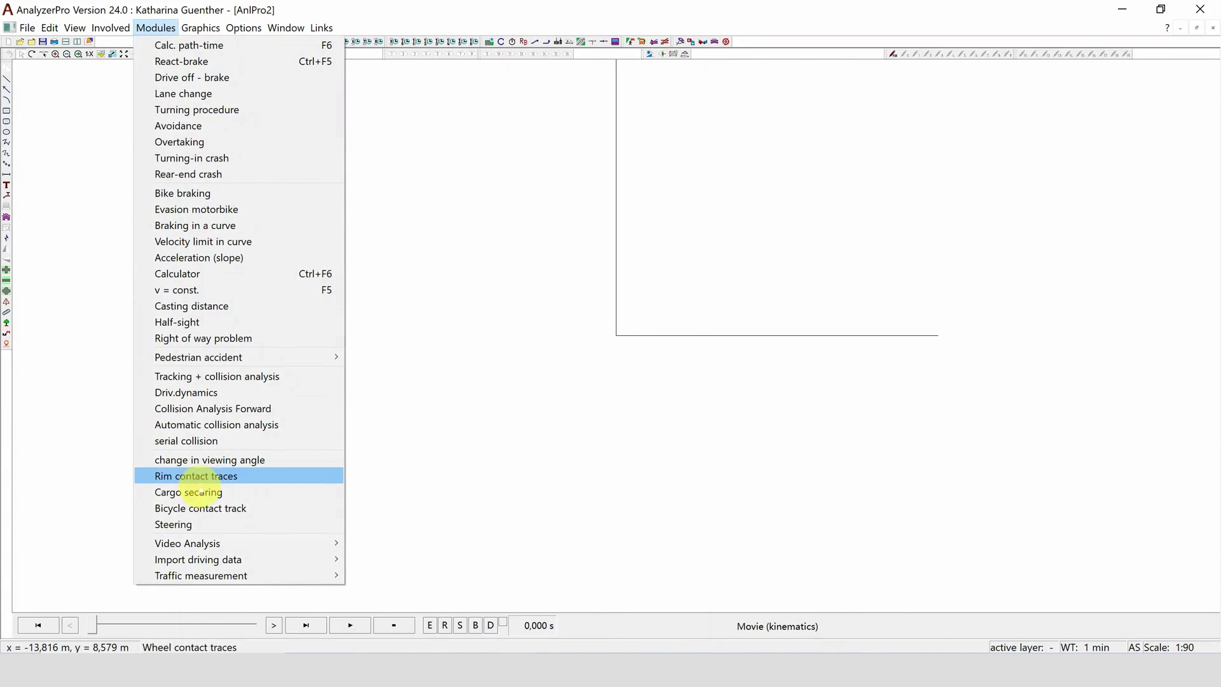
- Open the OCR / Data from Video analysis and select the OCR.MP4 video
mouse_move(259, 544)
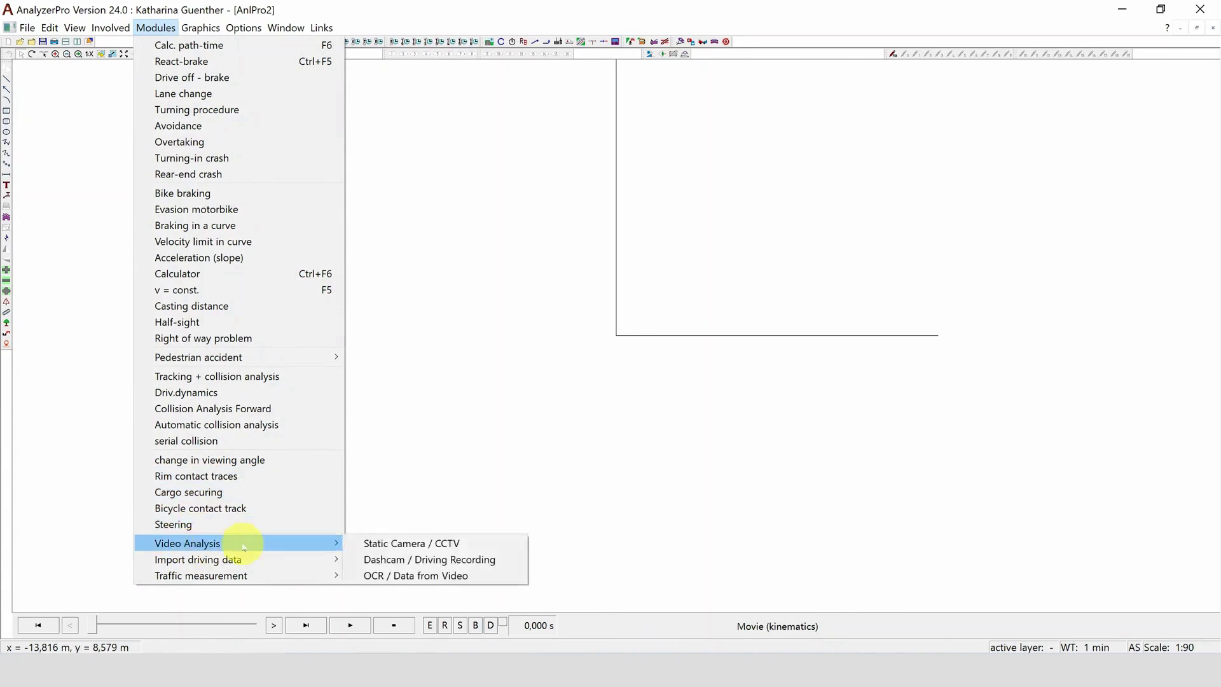
left_click(402, 577)
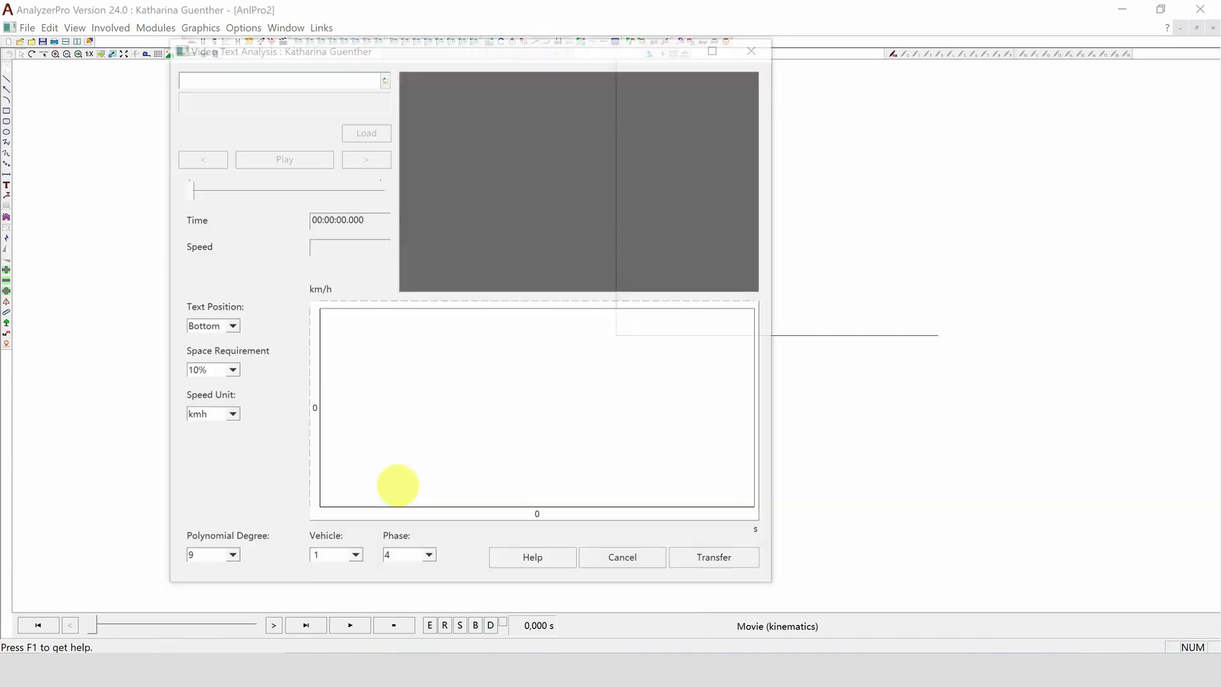
left_click(384, 89)
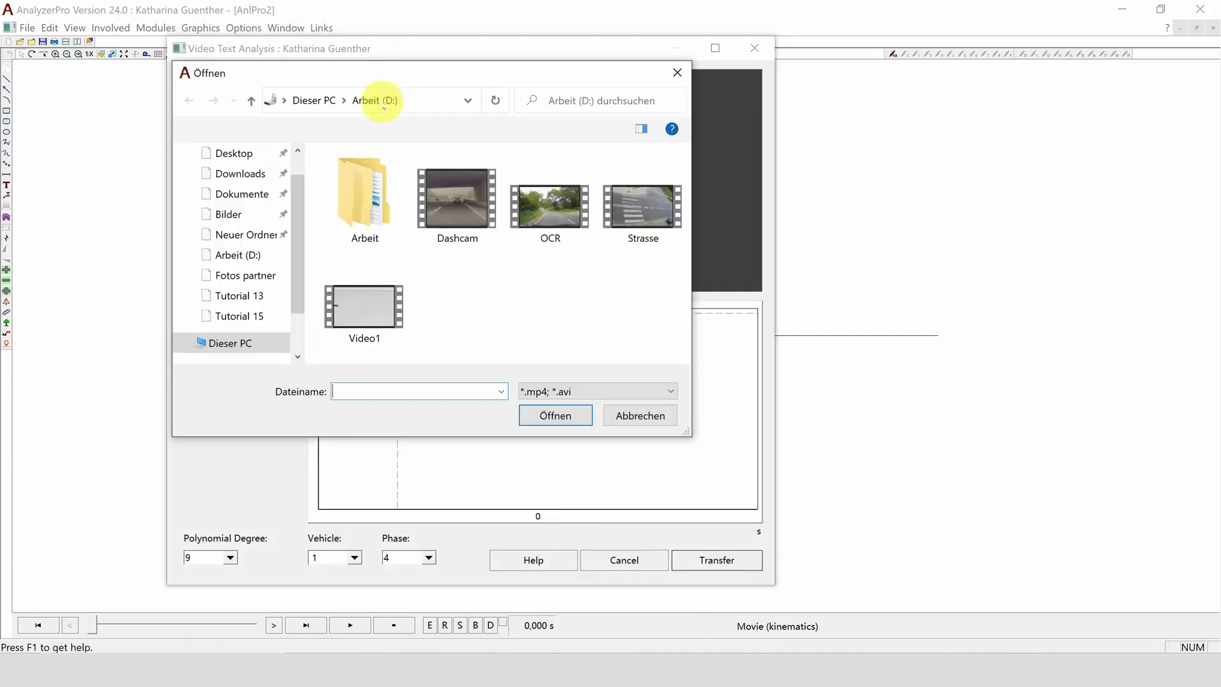
left_click(528, 206)
left_click(568, 417)
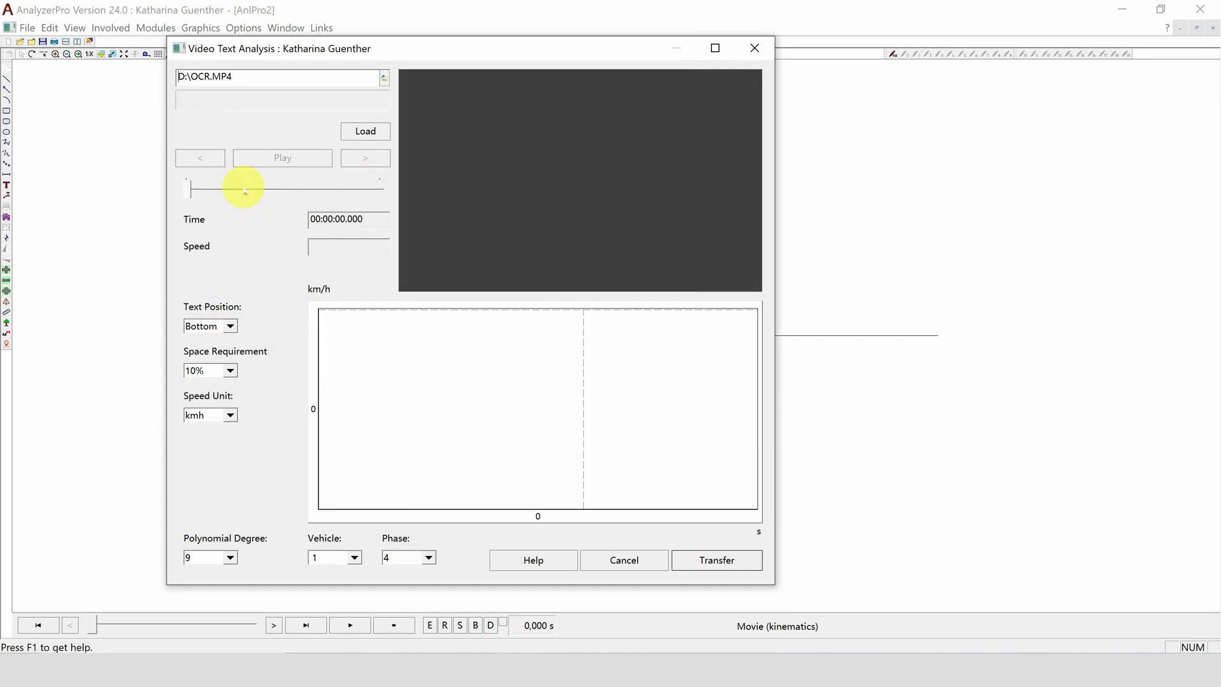
- Configure the text recognition with text position Bottom, speed unit mph and space requirement 15%
left_click(229, 326)
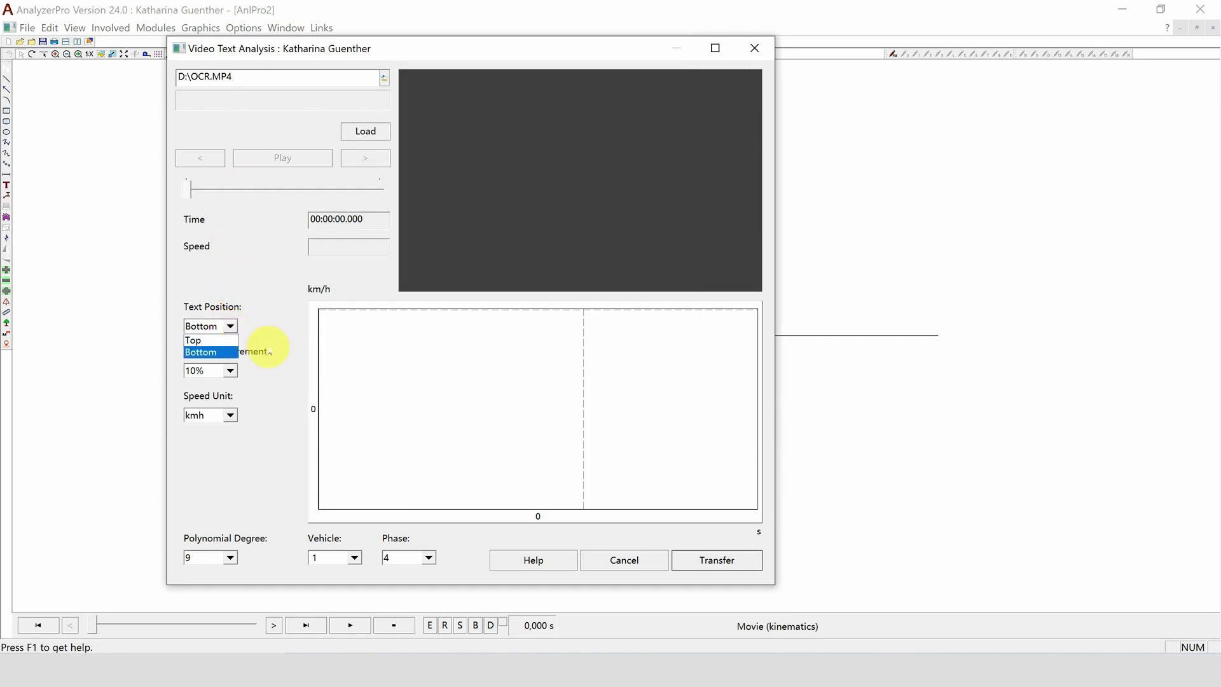
left_click(249, 349)
left_click(229, 416)
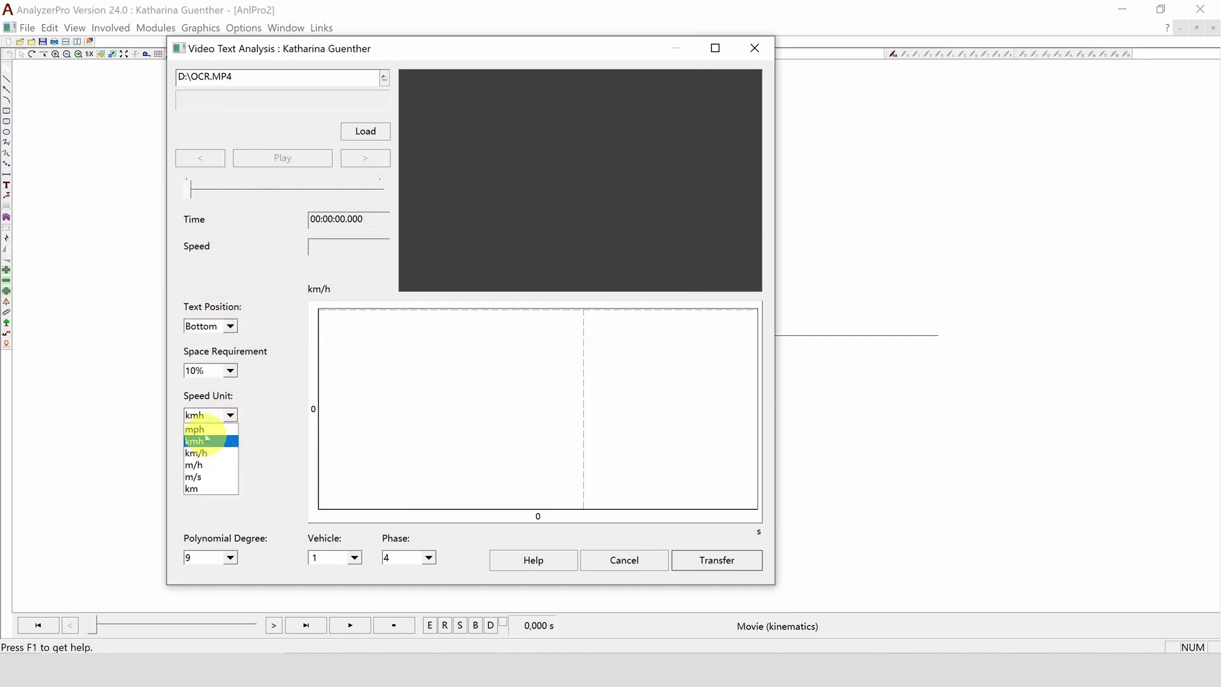
left_click(200, 438)
left_click(235, 367)
left_click(213, 389)
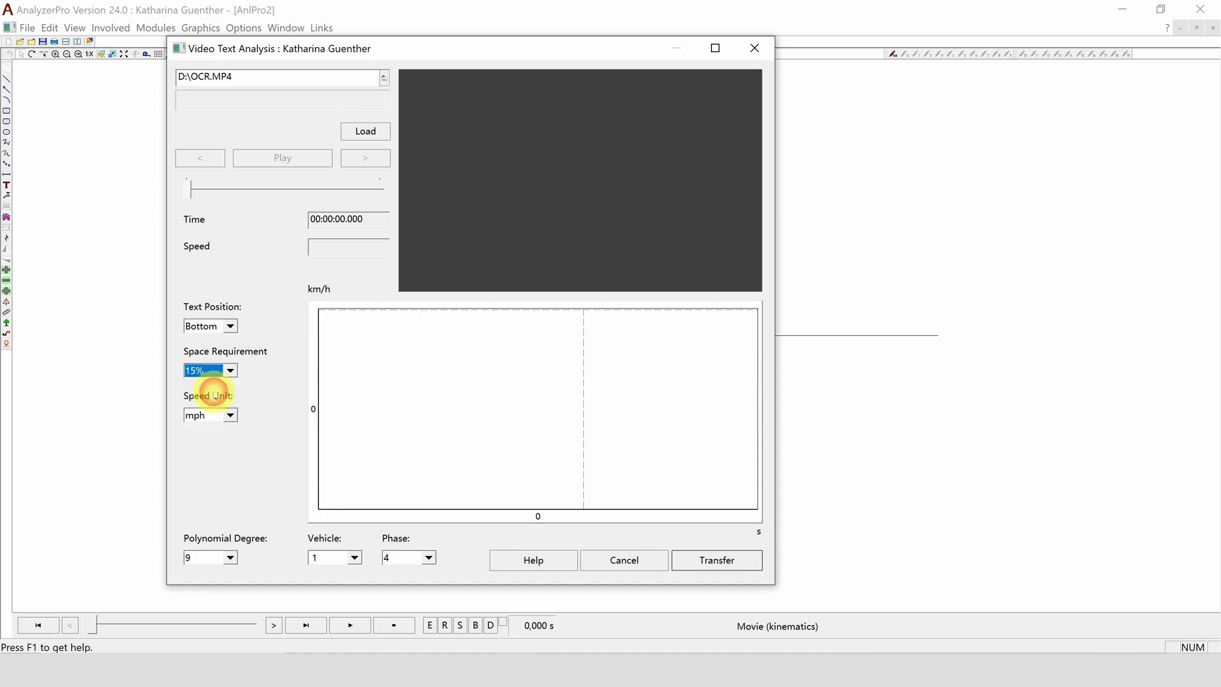
- Start reading the speed text from the loaded video and stop the processing after just over one second of footage
left_click(361, 130)
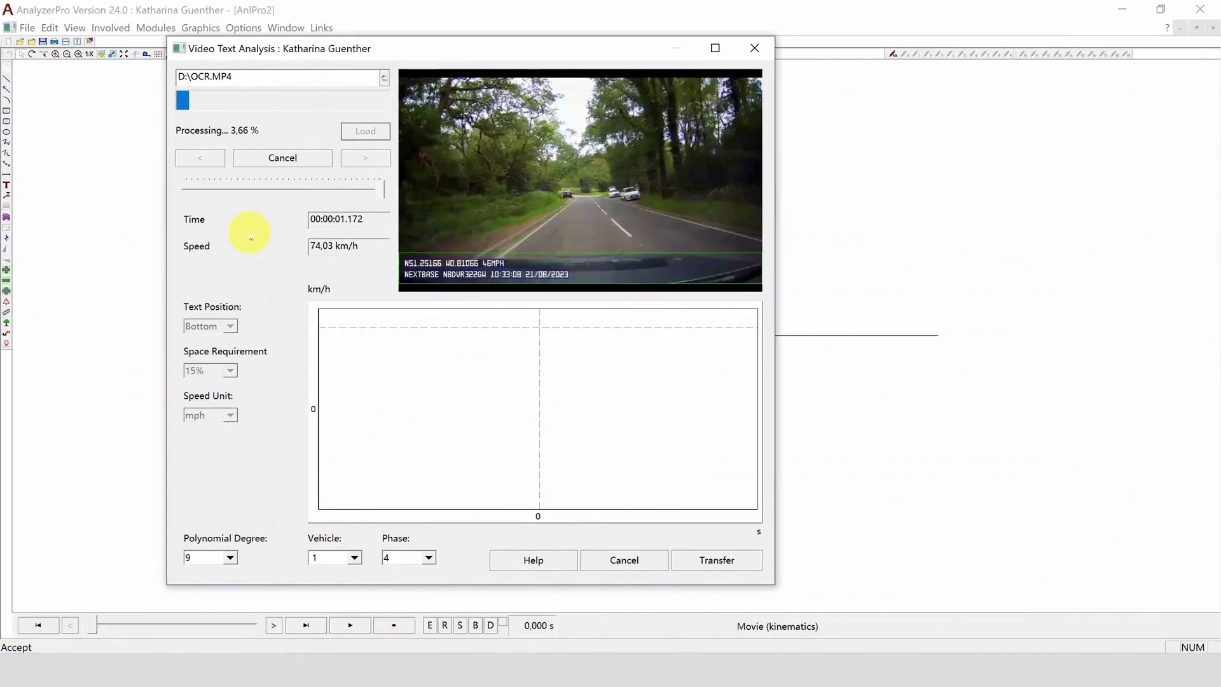
left_click(262, 161)
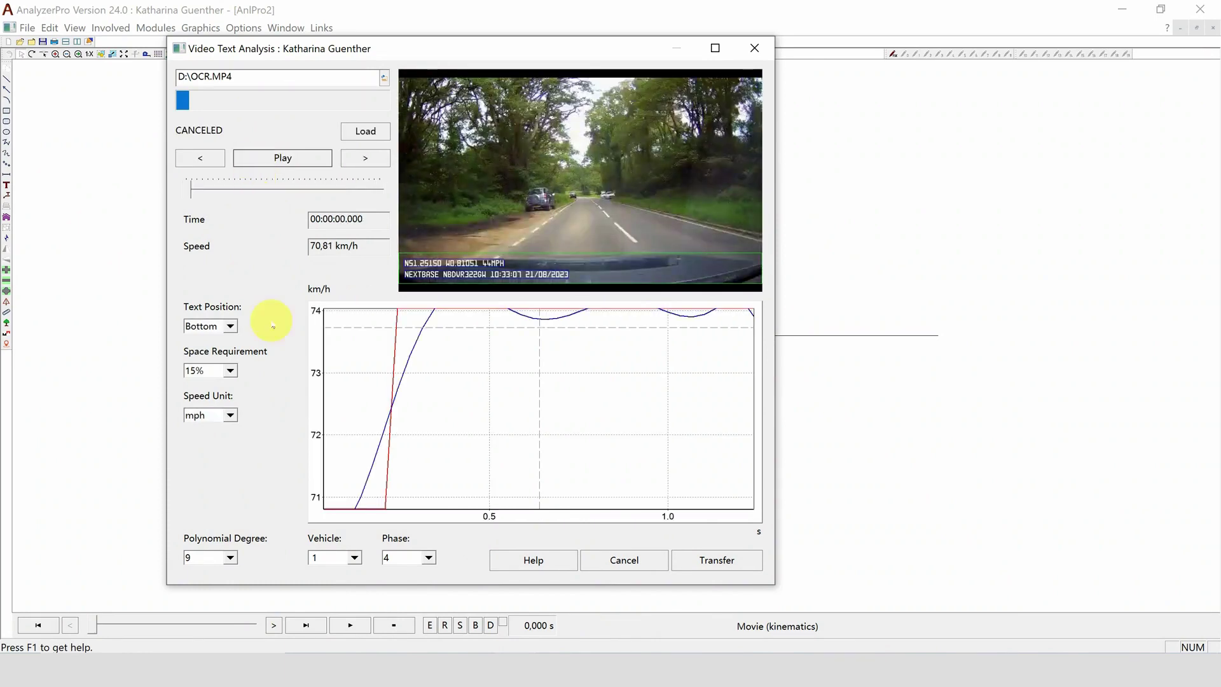
- Set the polynomial degree of the speed curve fit to 16
left_click(230, 558)
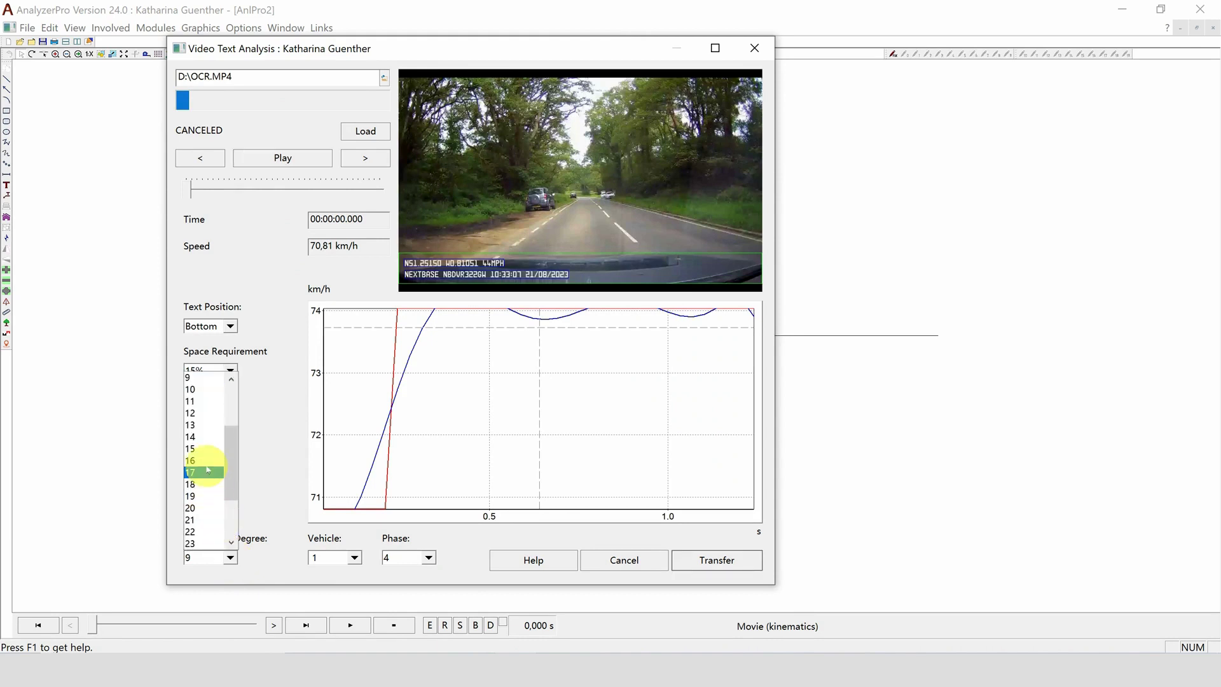
left_click(206, 468)
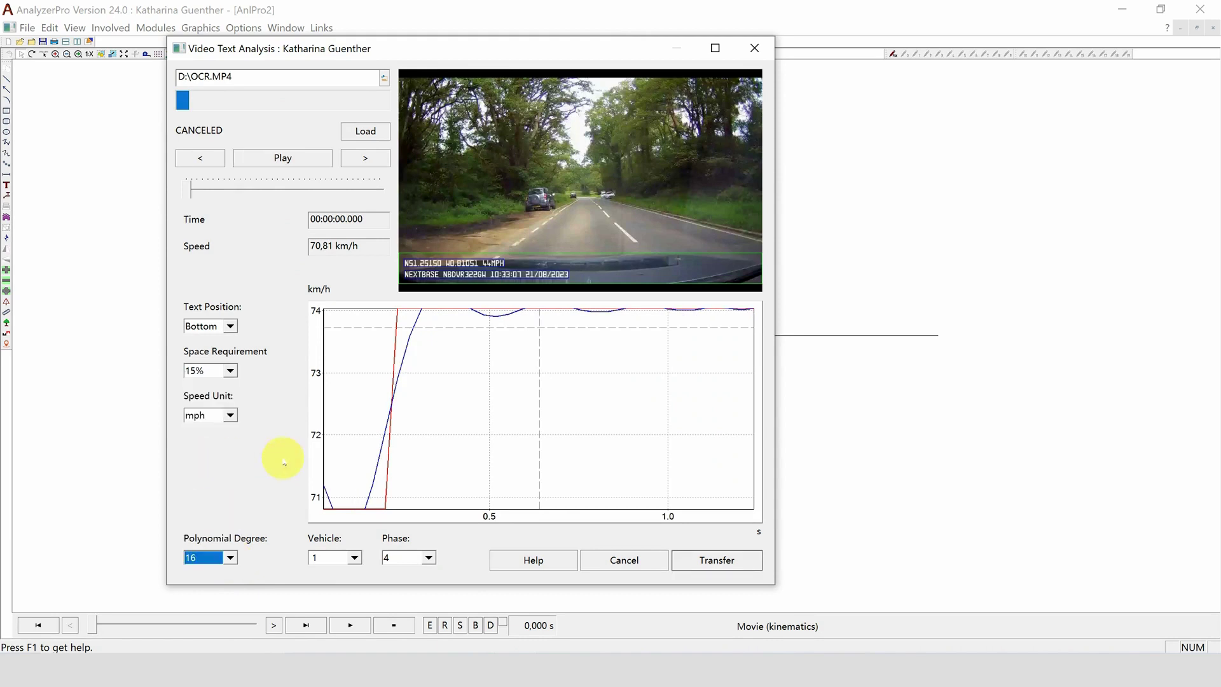
- Mark the section from about 0.1 to 0.7 s on the speed curve, transfer it and close the video text analysis
left_click(345, 358)
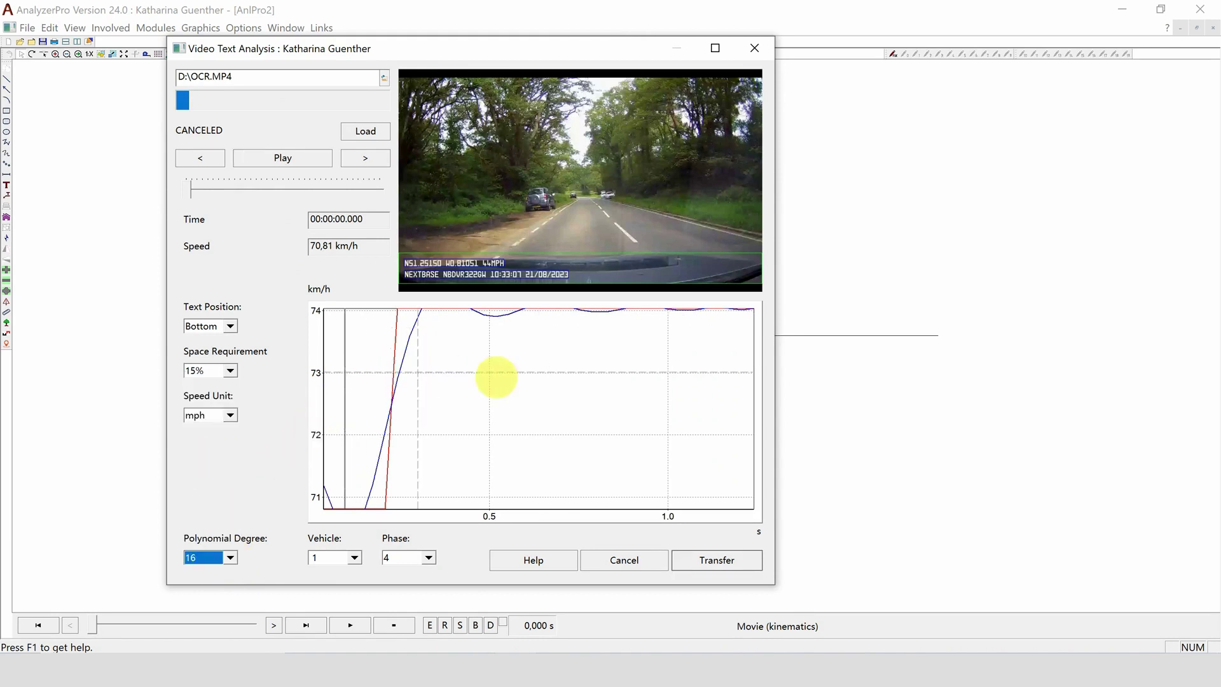
left_click(562, 386)
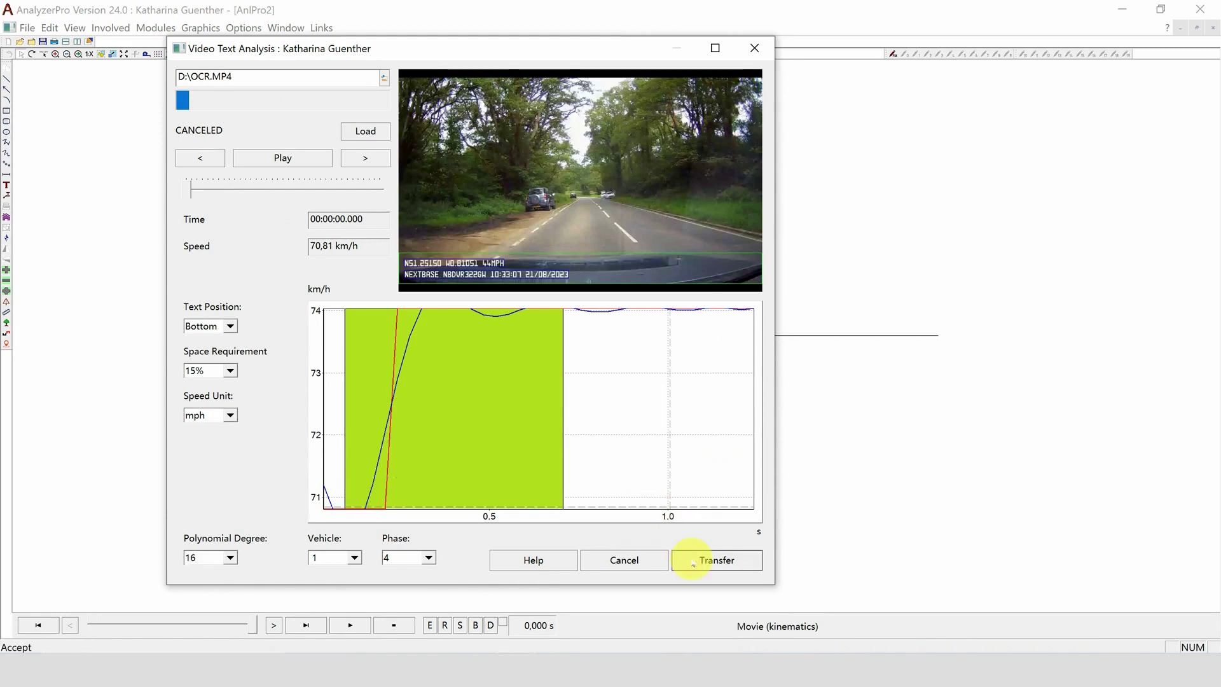
left_click(753, 47)
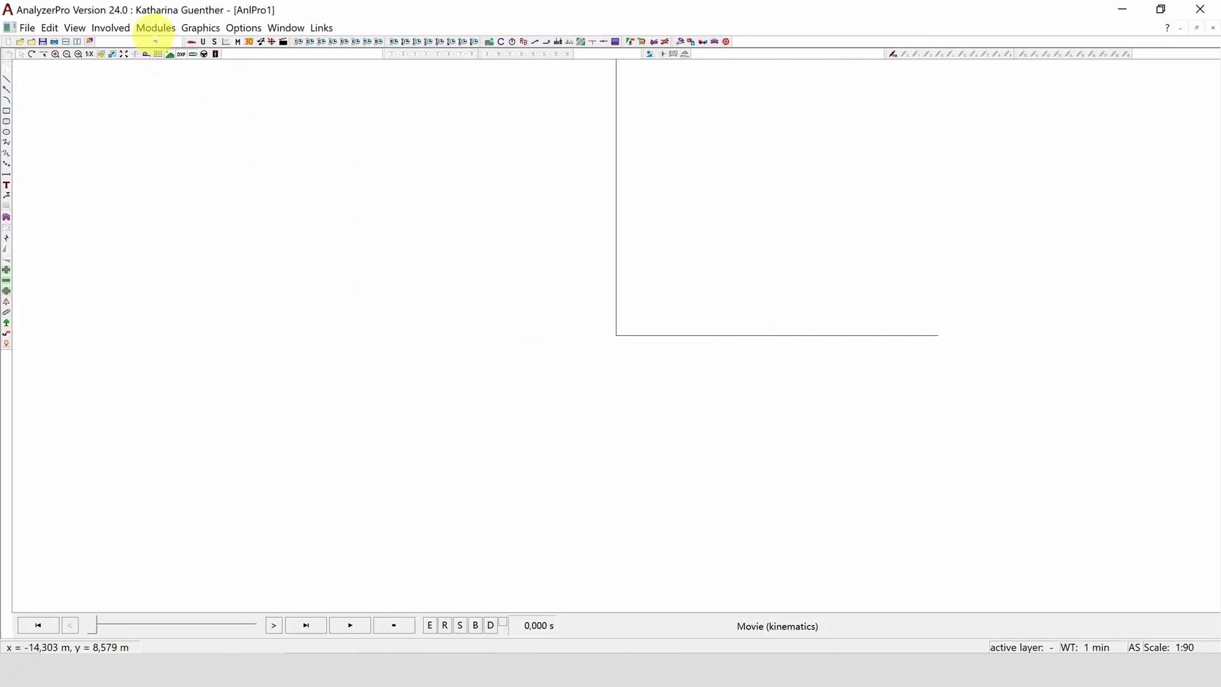
- Load Dashcam.mp4 into the Dashcam / Driving Recording analysis and stop its processing at about 8 %
left_click(155, 32)
mouse_move(277, 545)
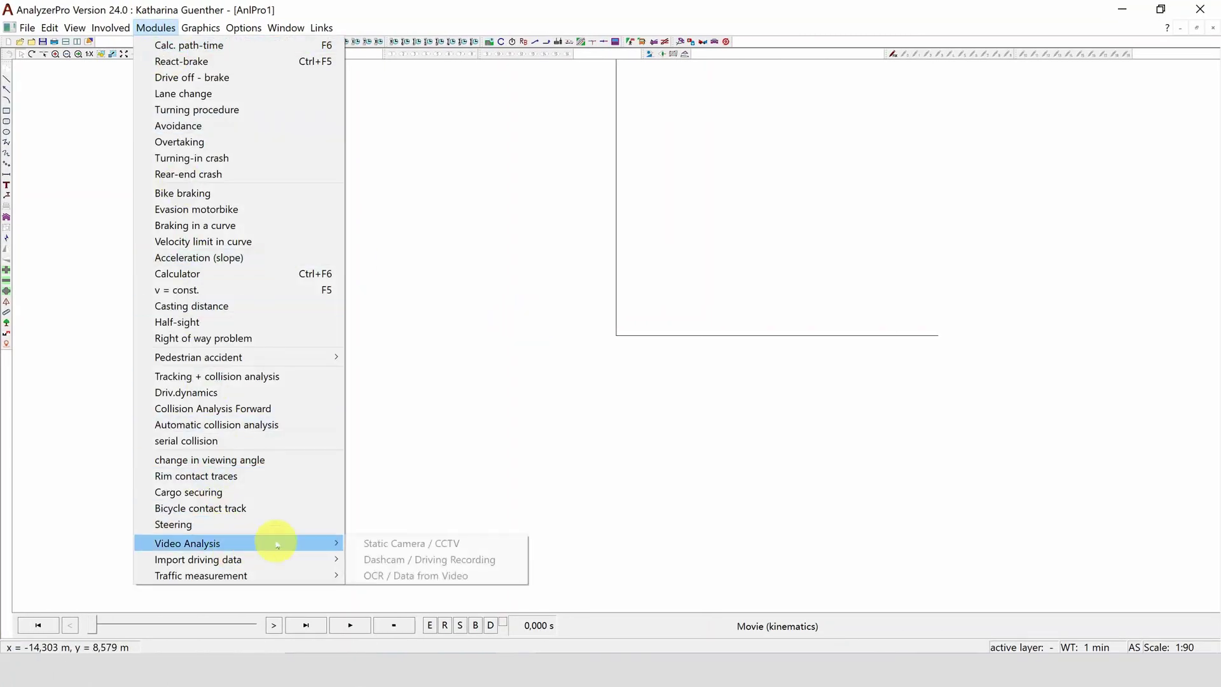
left_click(391, 560)
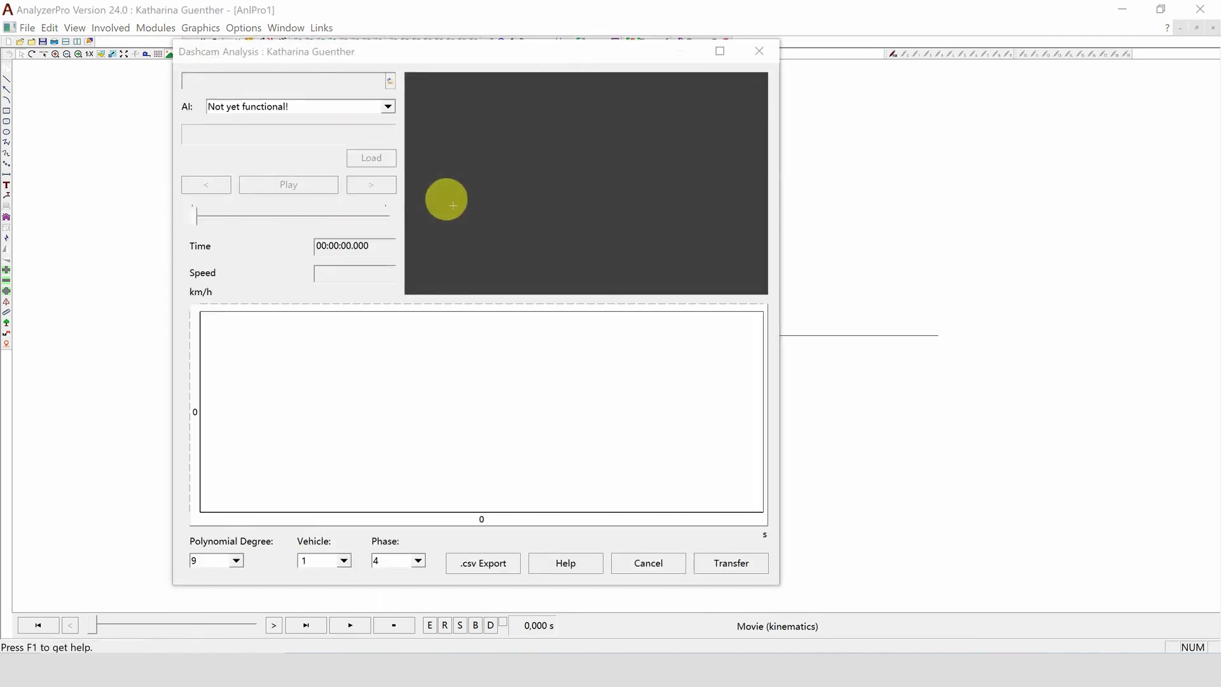
left_click(390, 81)
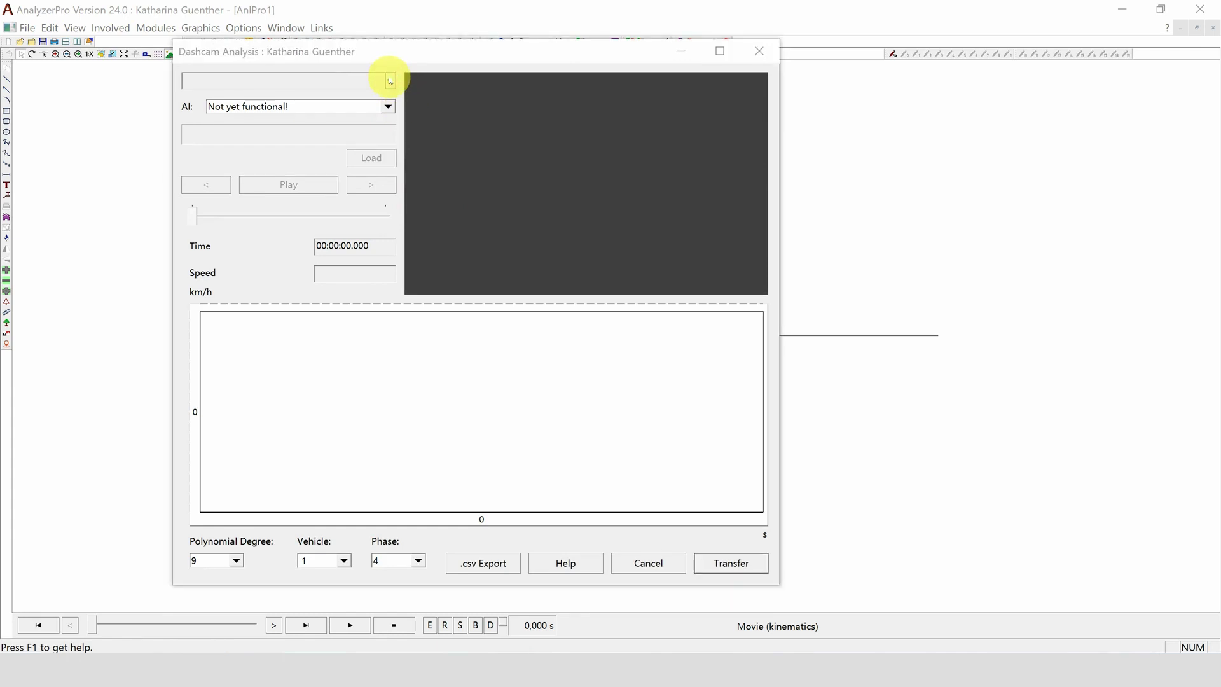
left_click(436, 204)
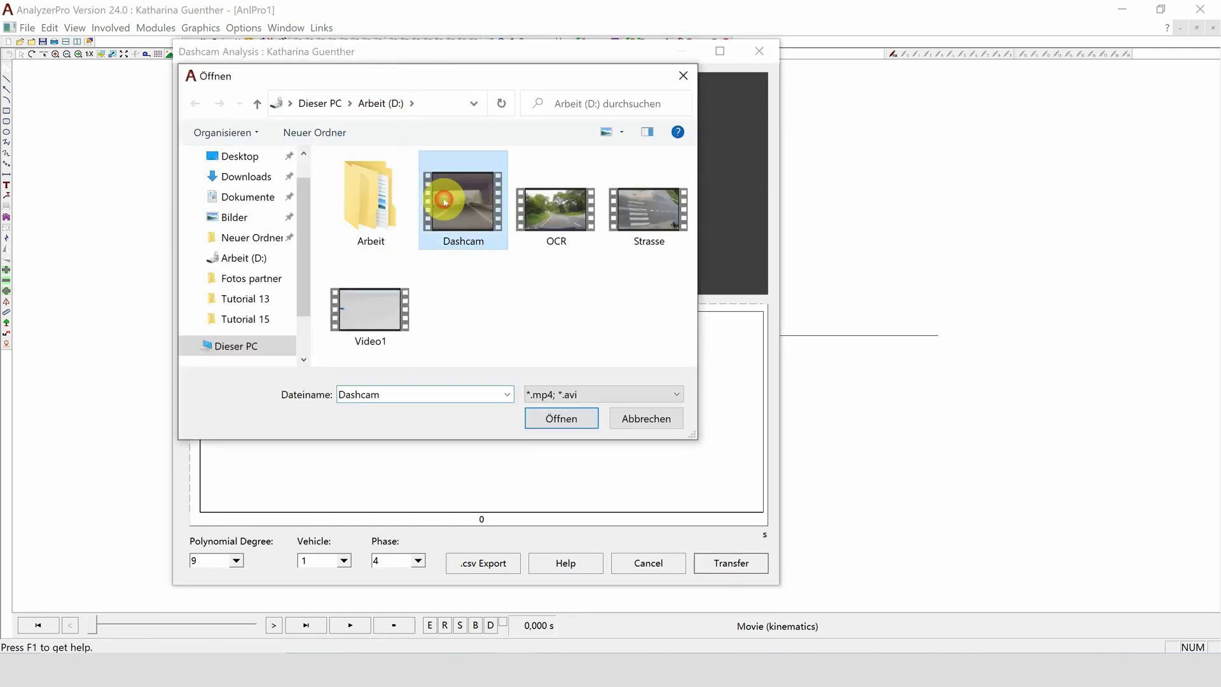
left_click(566, 420)
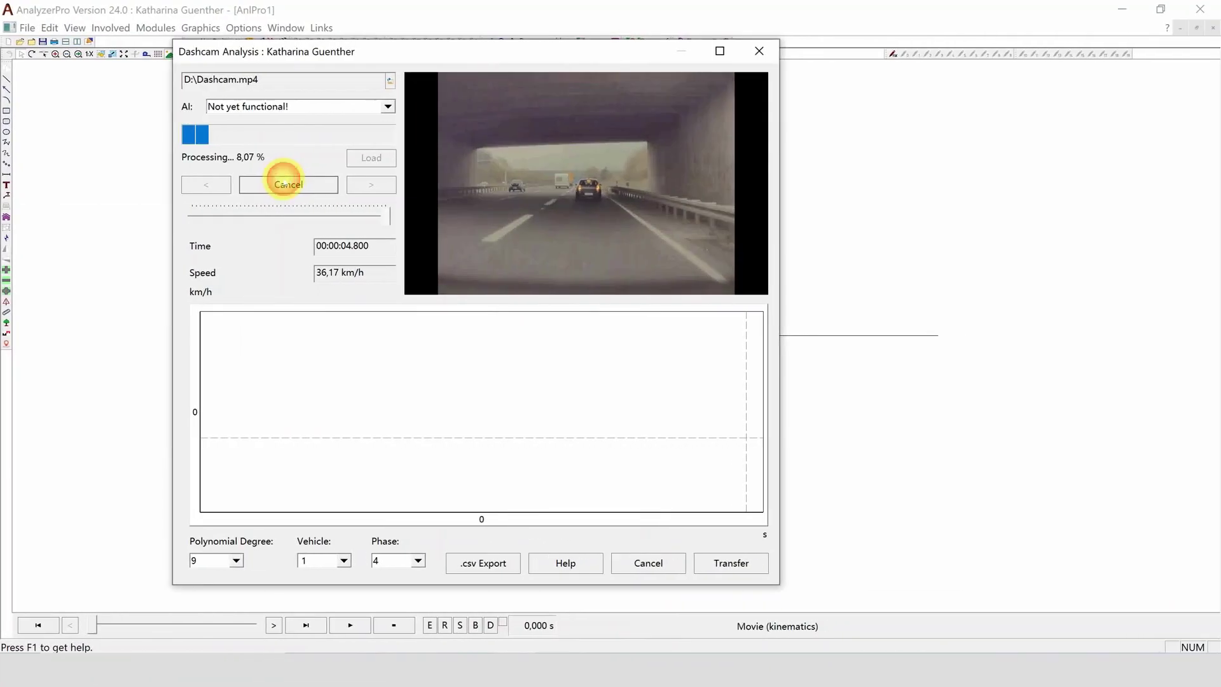
left_click(284, 184)
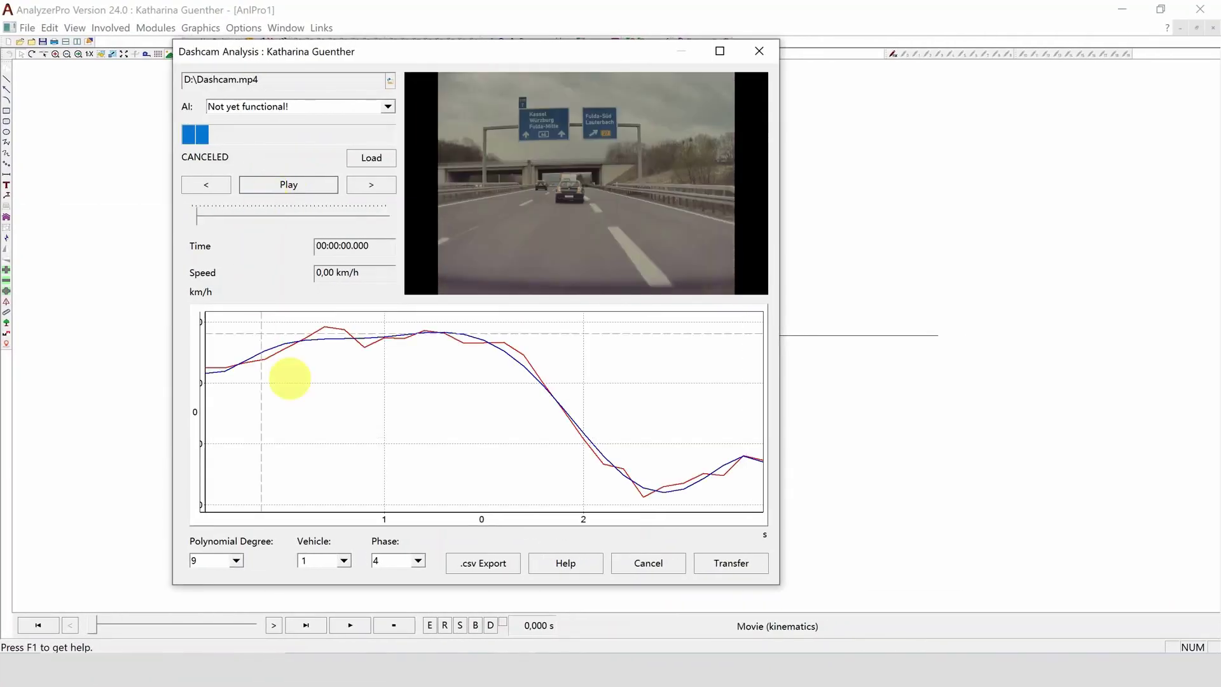
- Transfer the section from about 1.0 to 2.1 s of the dashcam speed curve and close the analysis
left_click(390, 354)
left_click(605, 390)
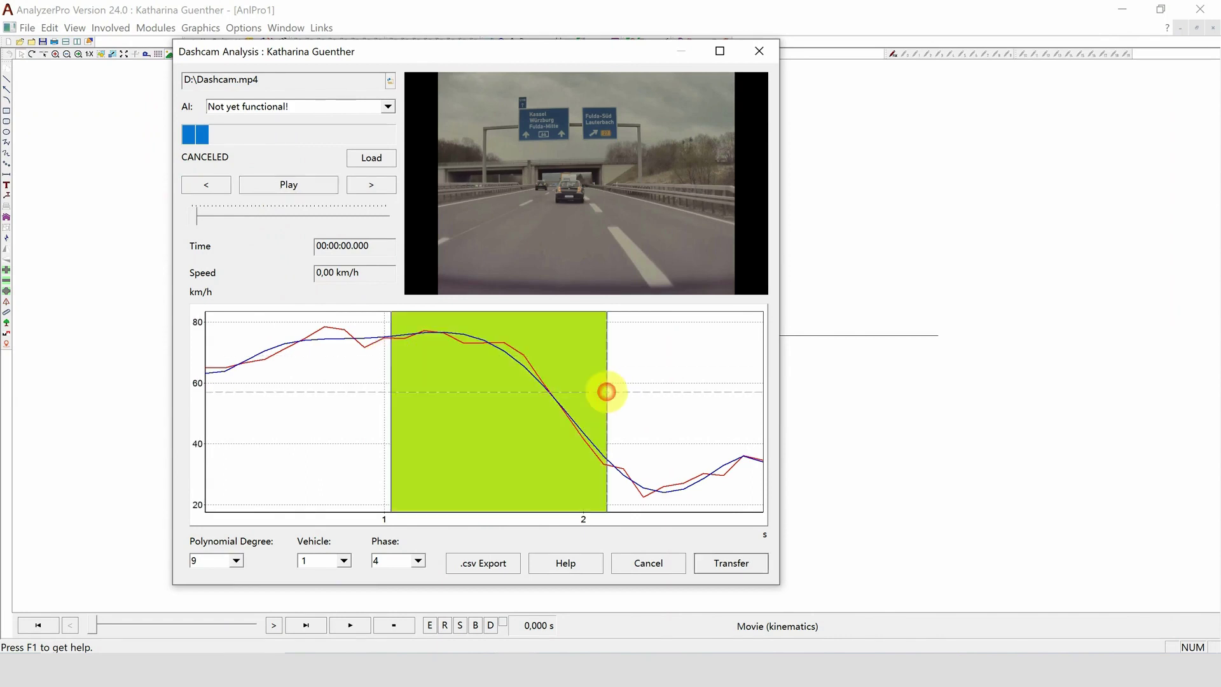
left_click(757, 563)
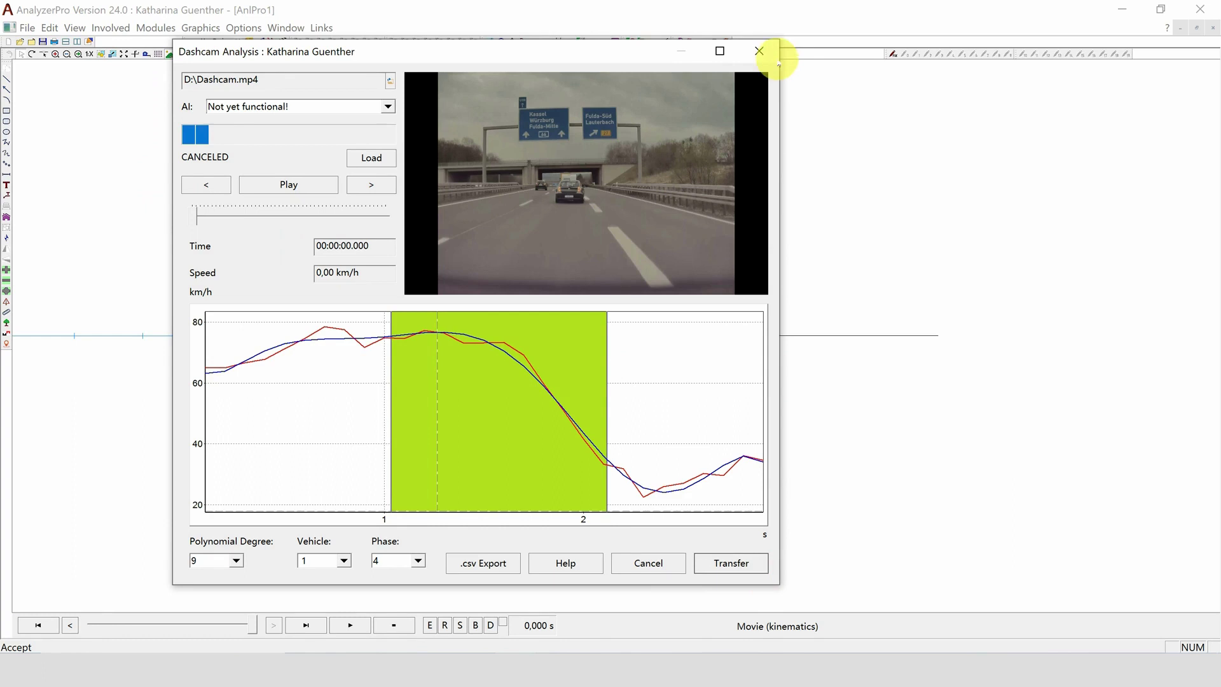
left_click(759, 51)
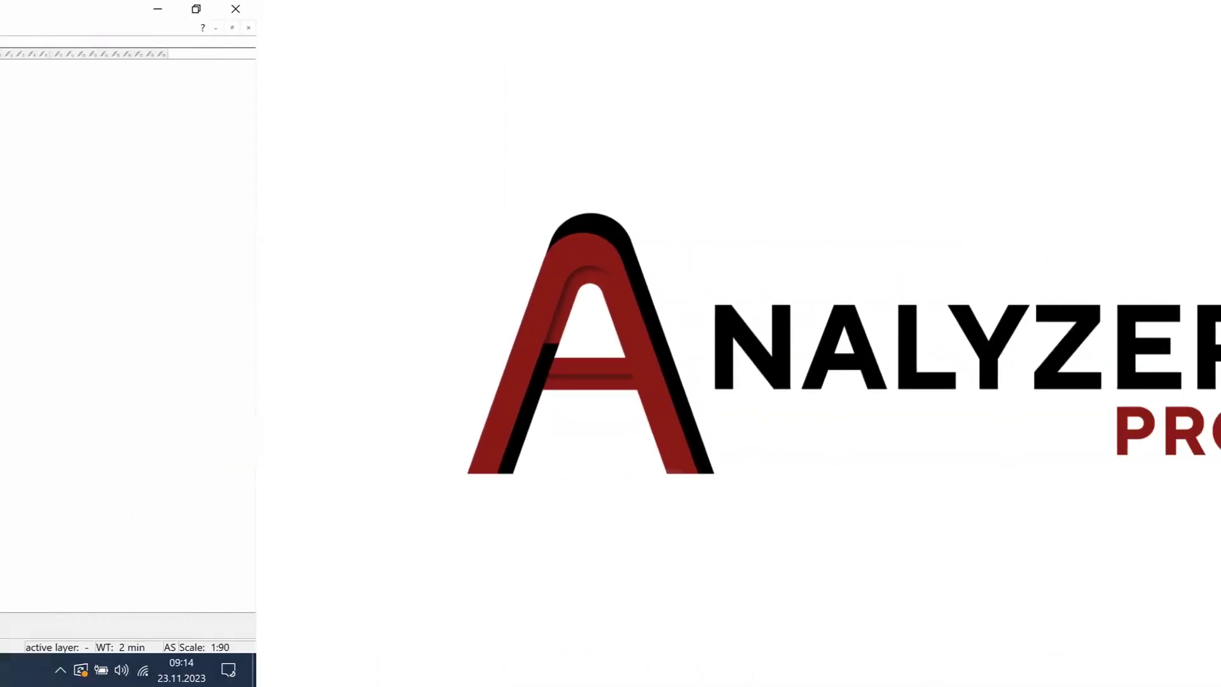